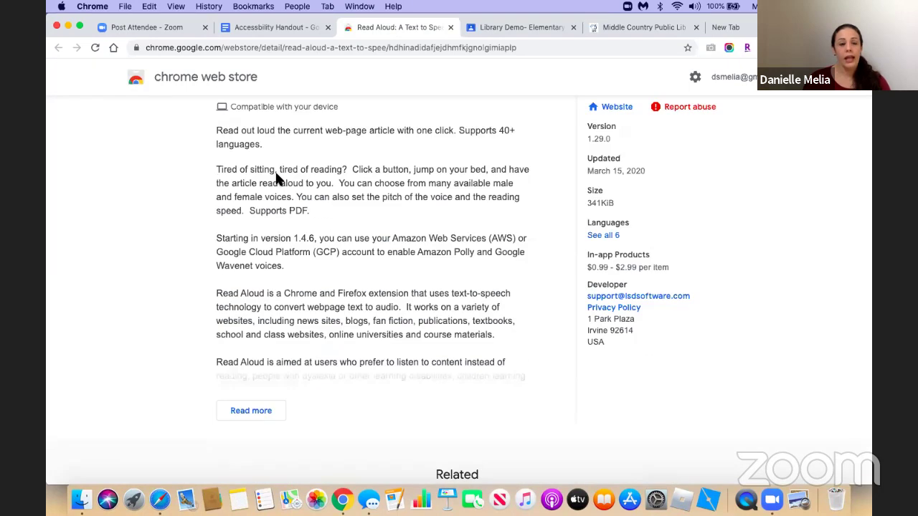
- Review the store page for Read Aloud: A Text to Speech Voice Reader and install the extension
scroll(277, 179, down, 1)
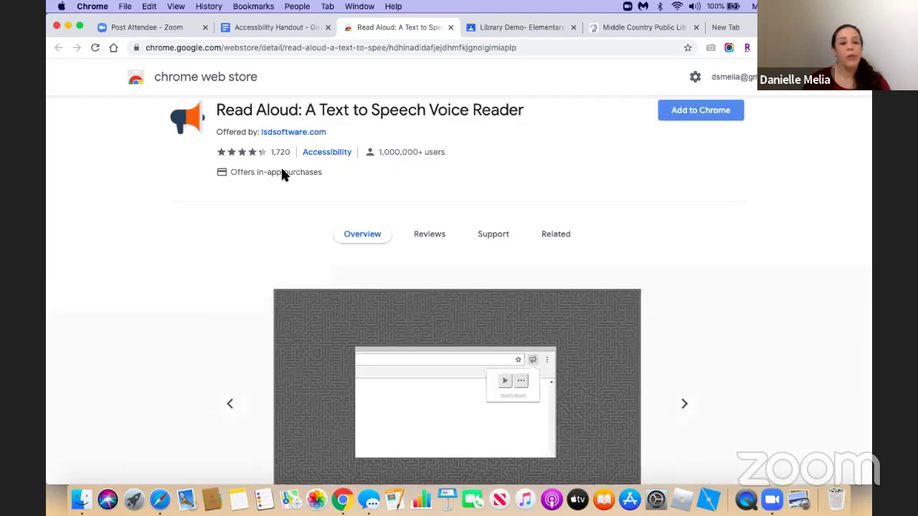
scroll(281, 174, down, 6)
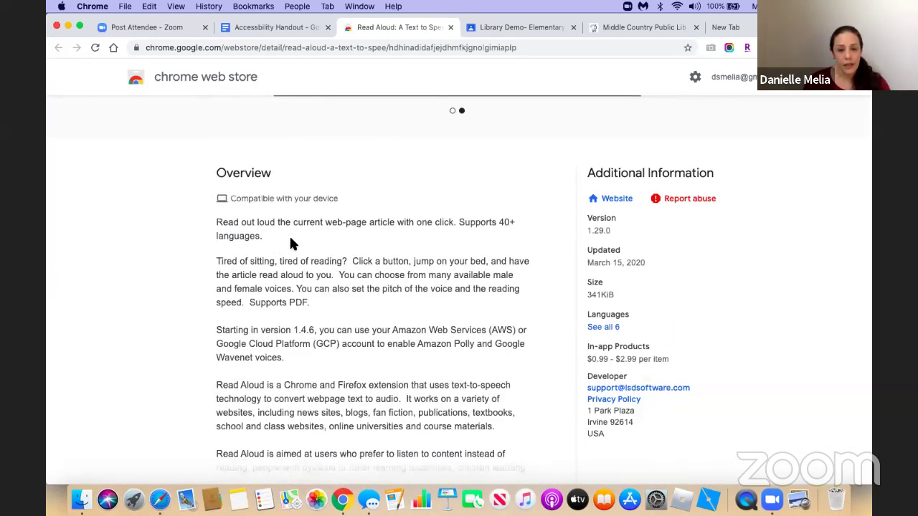
scroll(289, 236, down, 3)
scroll(289, 234, up, 6)
scroll(289, 242, up, 1)
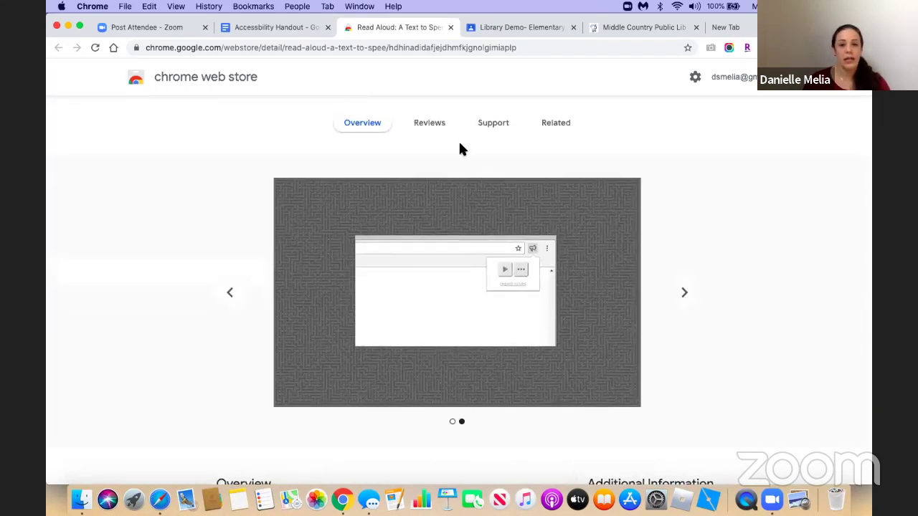
scroll(513, 157, up, 1)
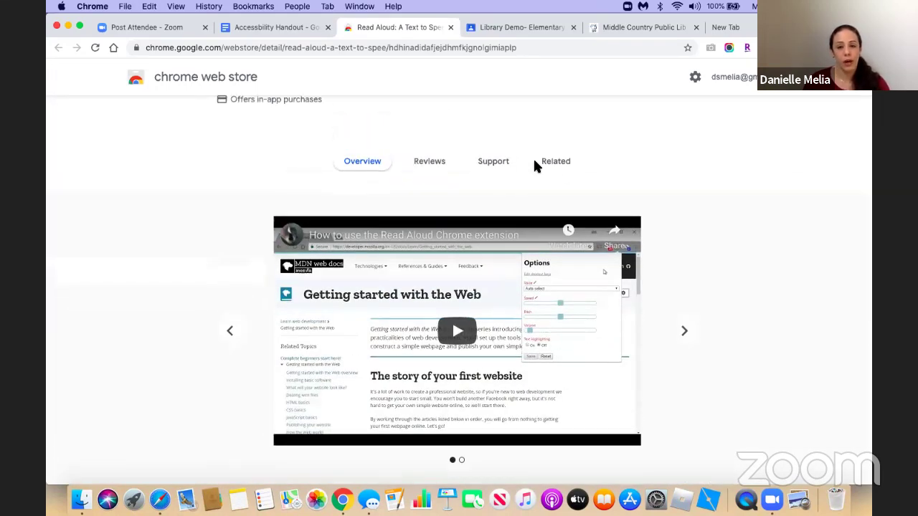
scroll(528, 158, up, 3)
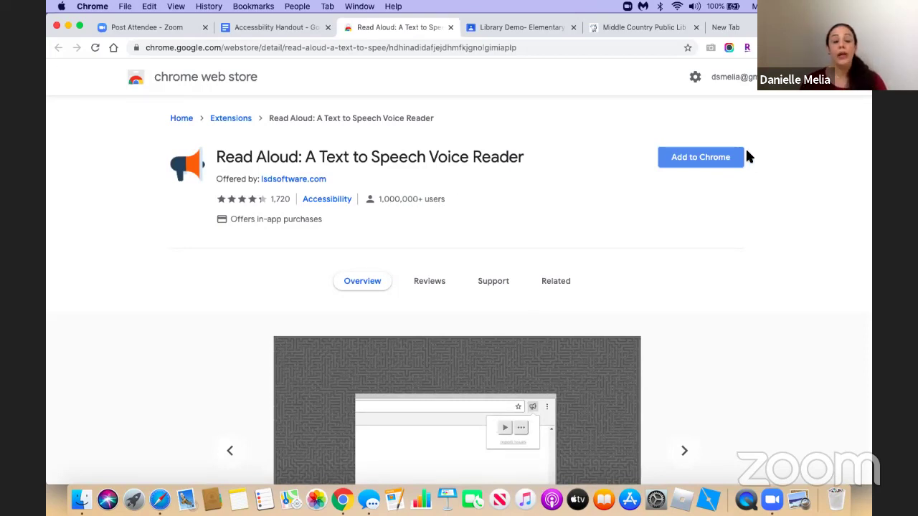
click(690, 162)
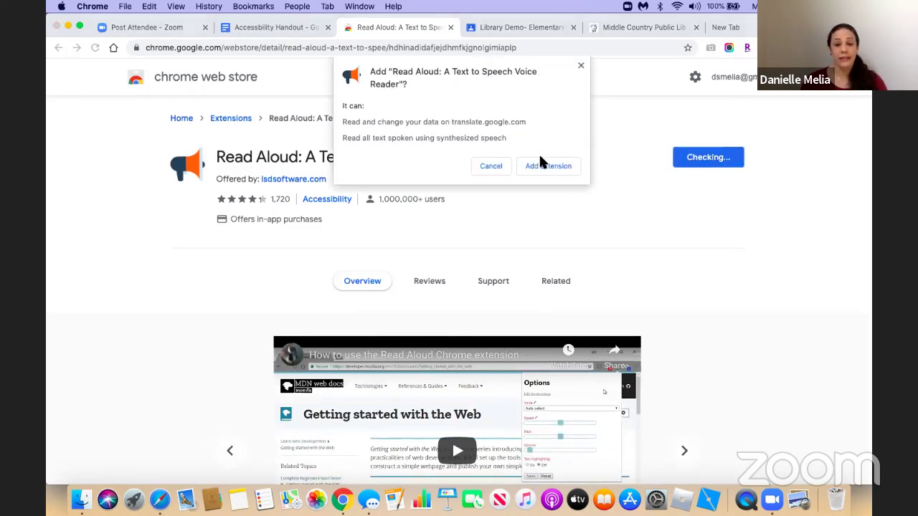
click(549, 166)
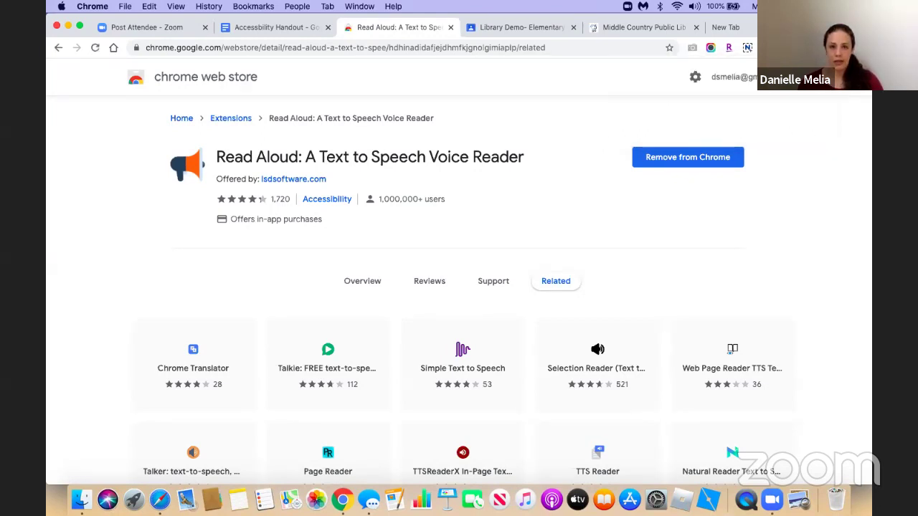
- Open the Class Poll! question in the Library Demo- Elementary classwork and start Read Aloud on its ice cream question text
click(502, 29)
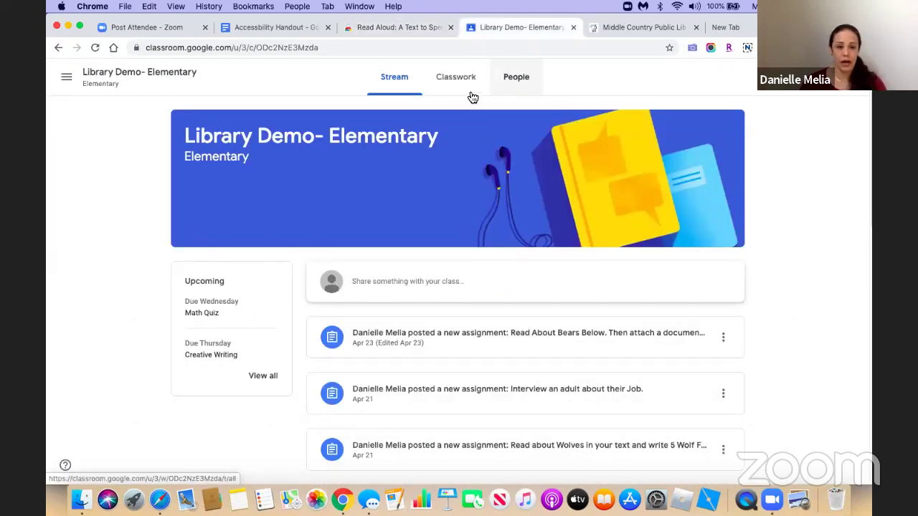
scroll(484, 104, down, 2)
scroll(480, 102, up, 2)
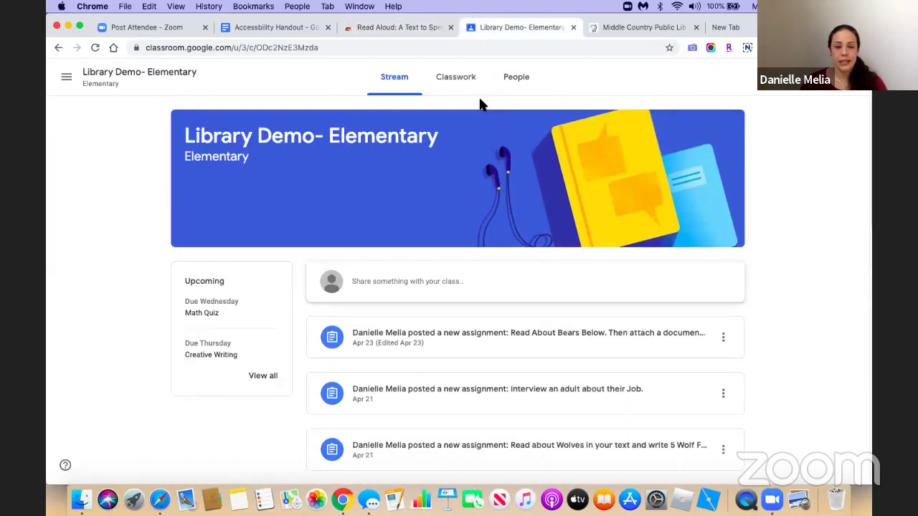
click(456, 76)
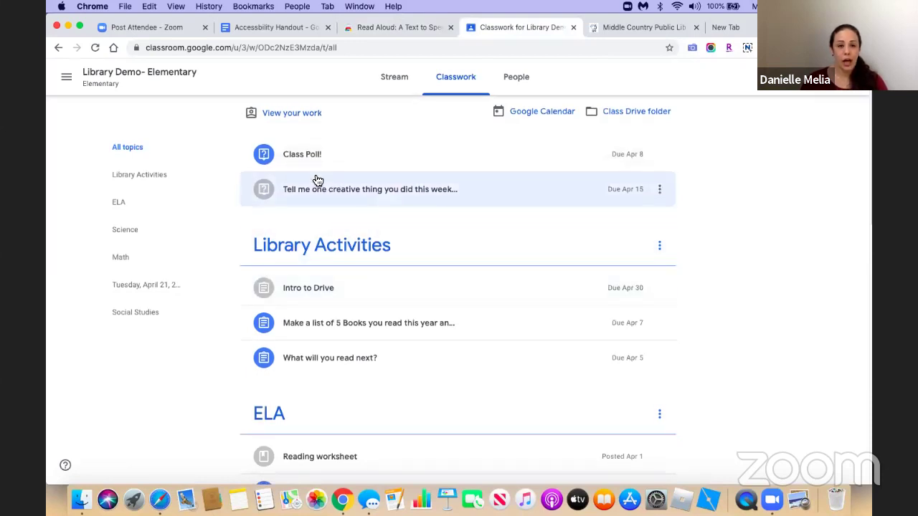
click(306, 156)
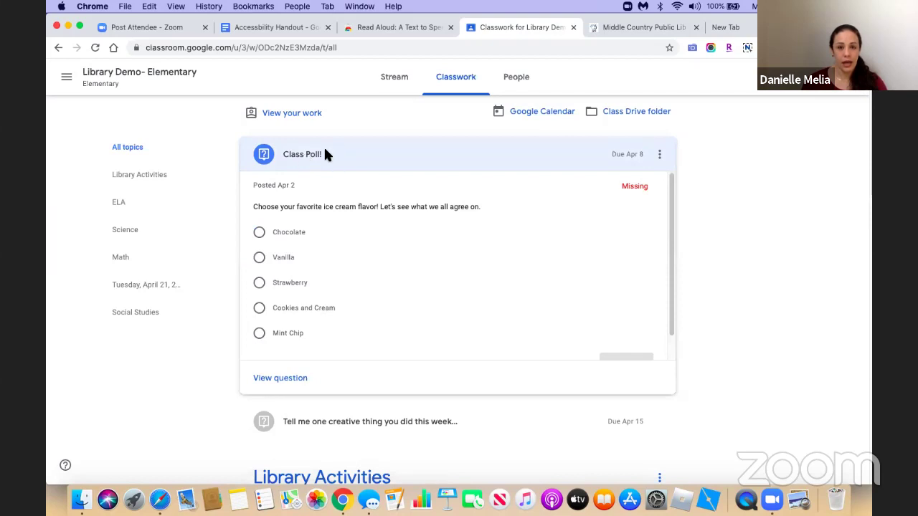
drag(254, 206, 488, 209)
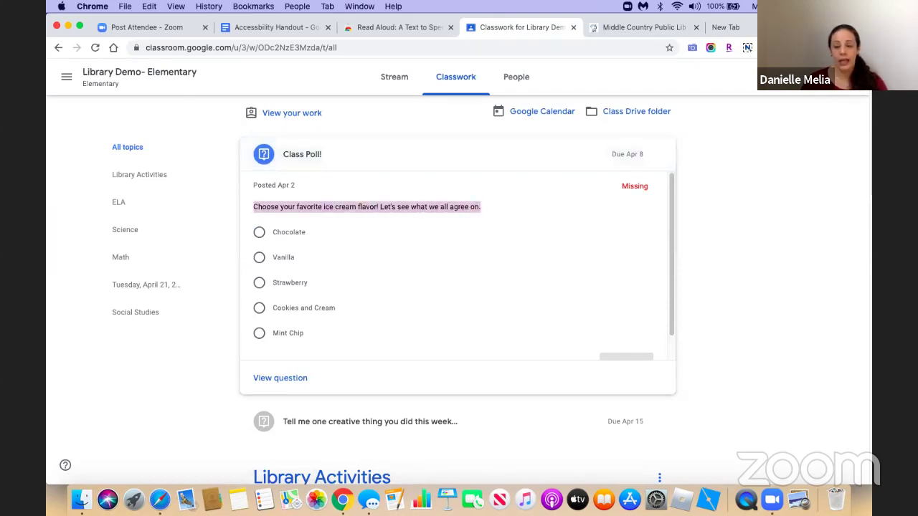
key(alt+p)
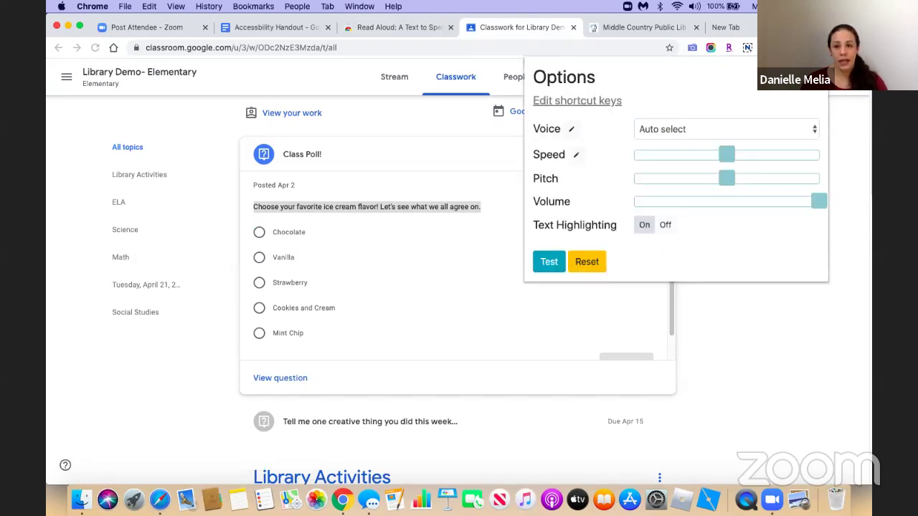
- Set the Read Aloud voice to Anna and play a test of it
click(723, 133)
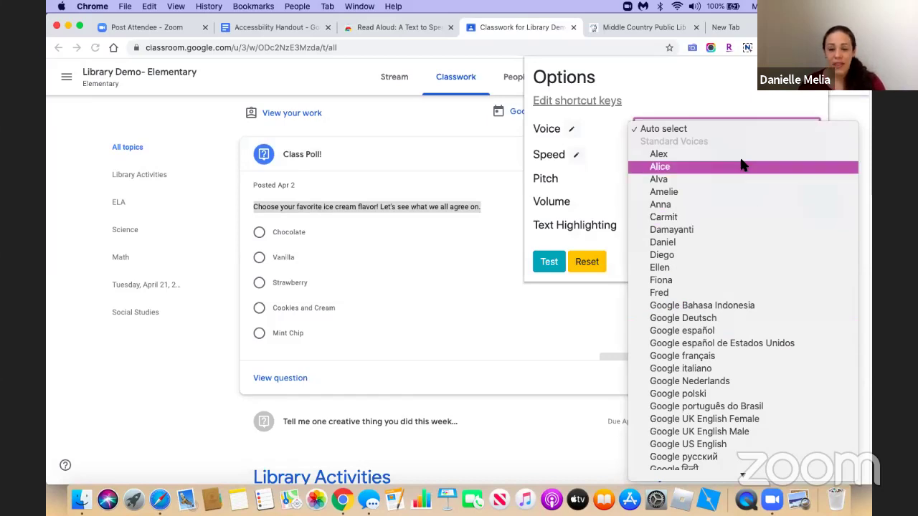
click(734, 206)
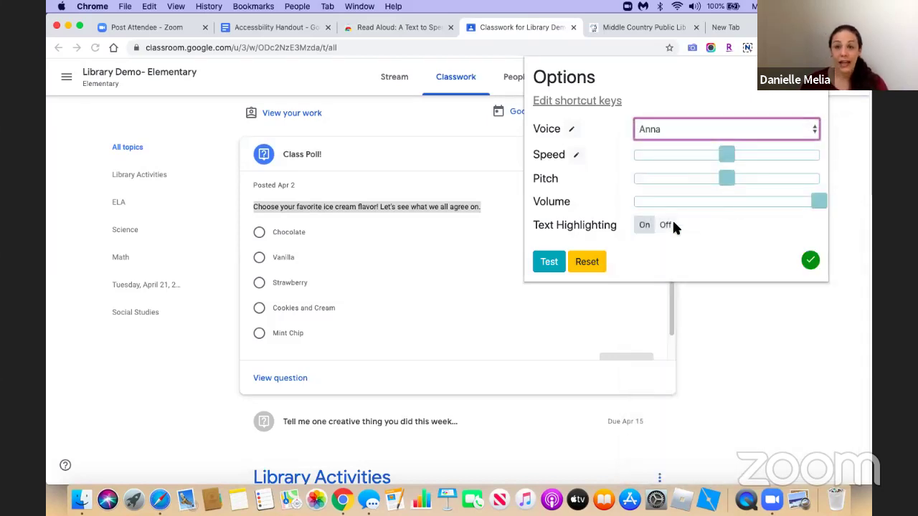
click(554, 267)
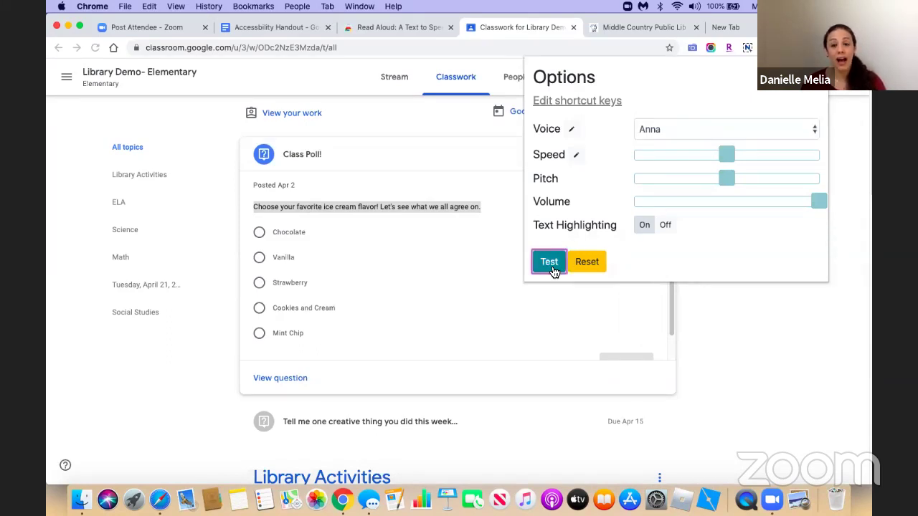
- Reset the Read Aloud options and stop the test playback
click(589, 271)
click(667, 226)
click(498, 209)
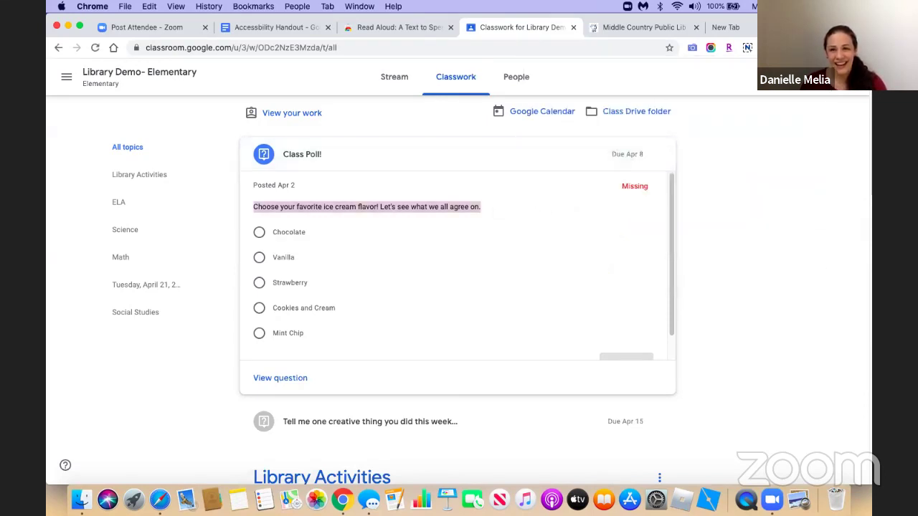
click(728, 47)
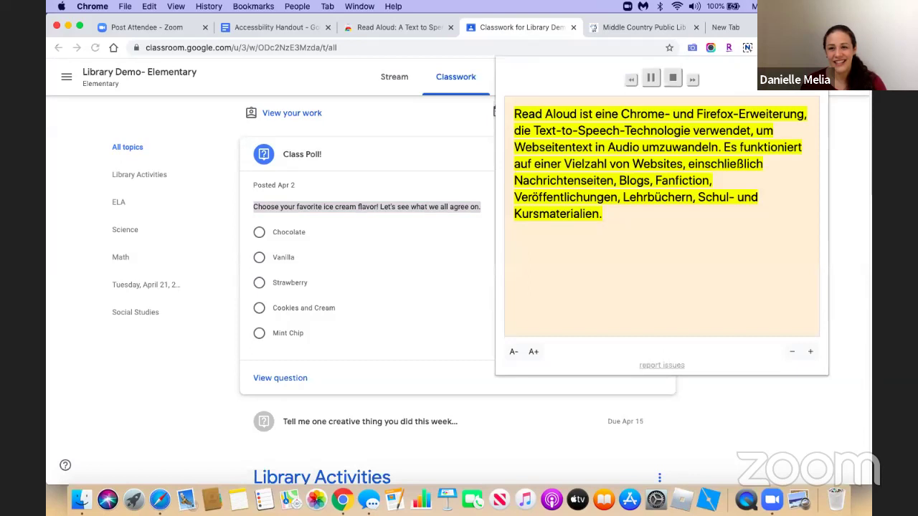
click(675, 82)
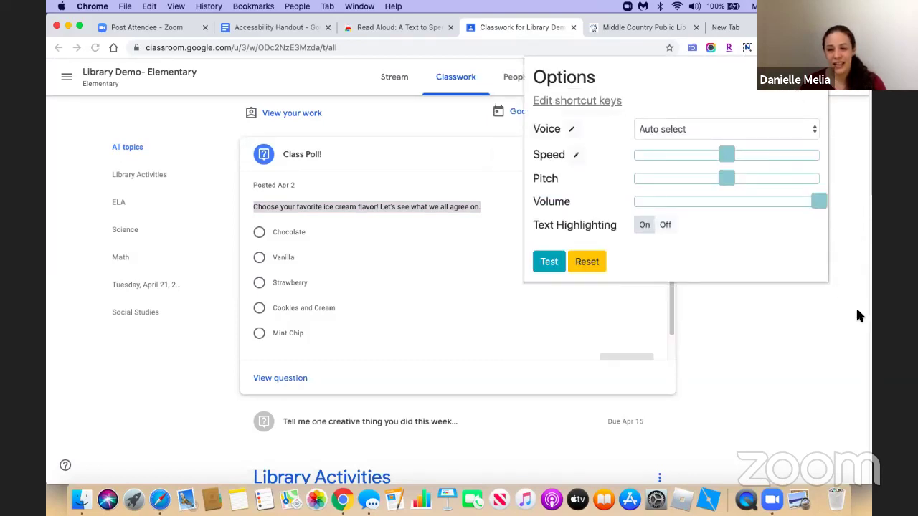
- Set the Read Aloud voice to Alex with a test playback, and return to the class Stream
click(724, 131)
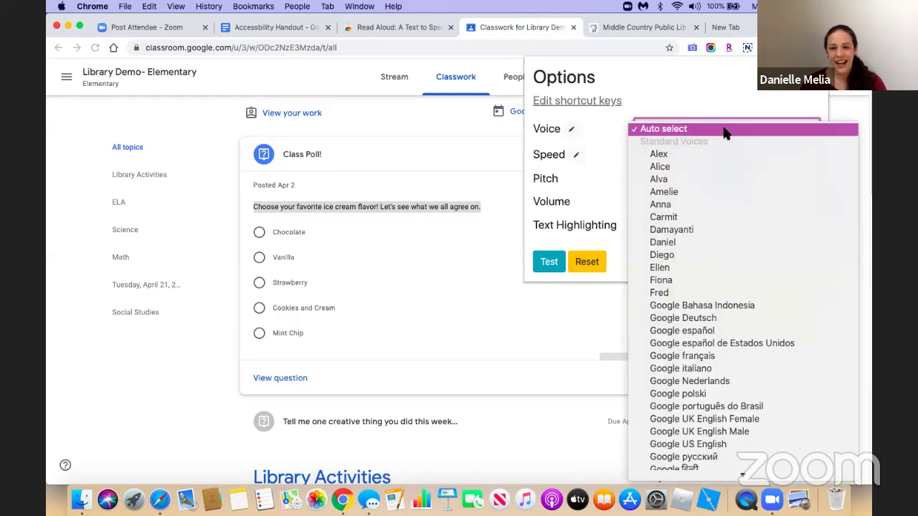
click(723, 156)
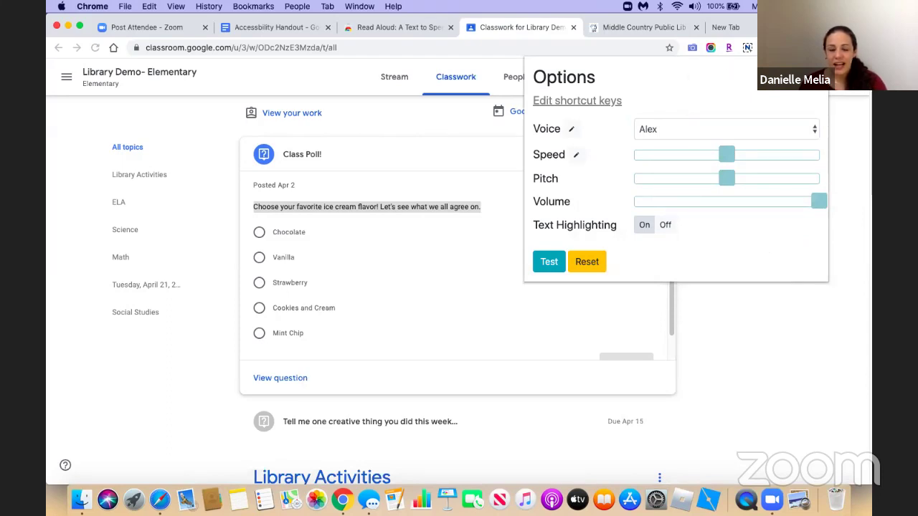
click(562, 264)
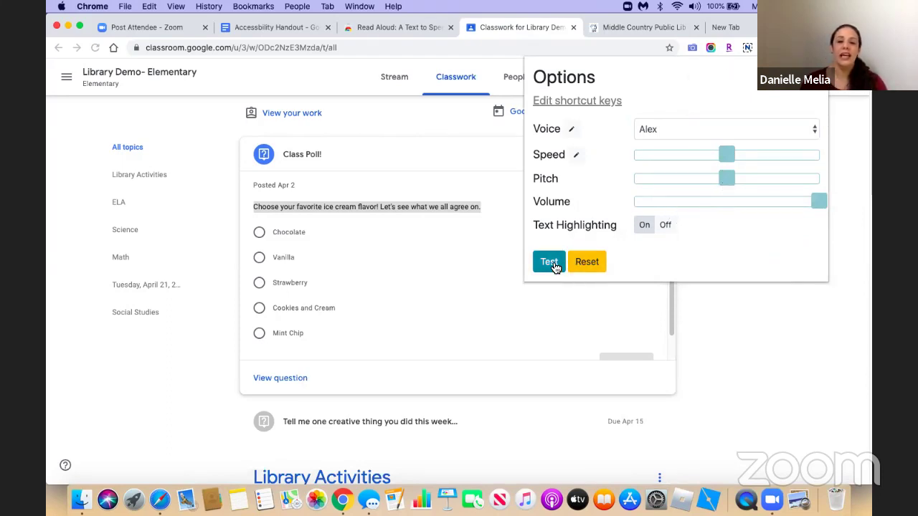
click(428, 237)
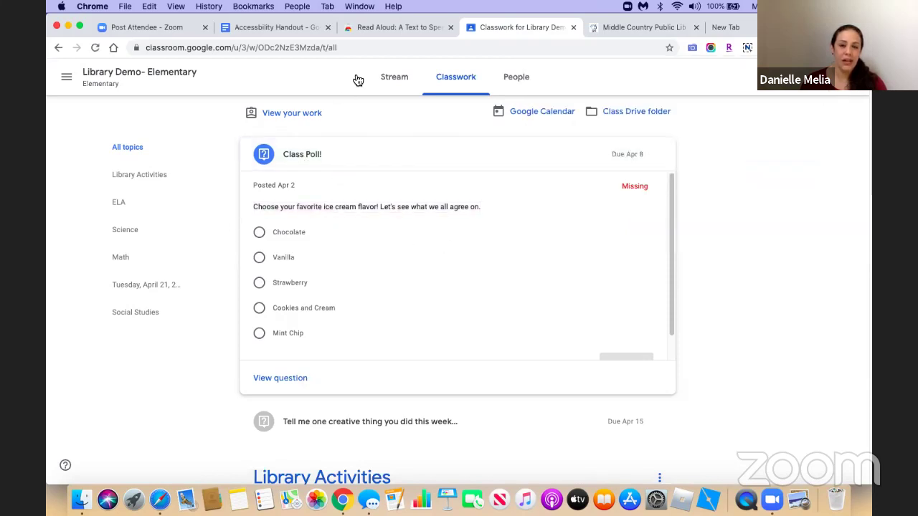
click(390, 79)
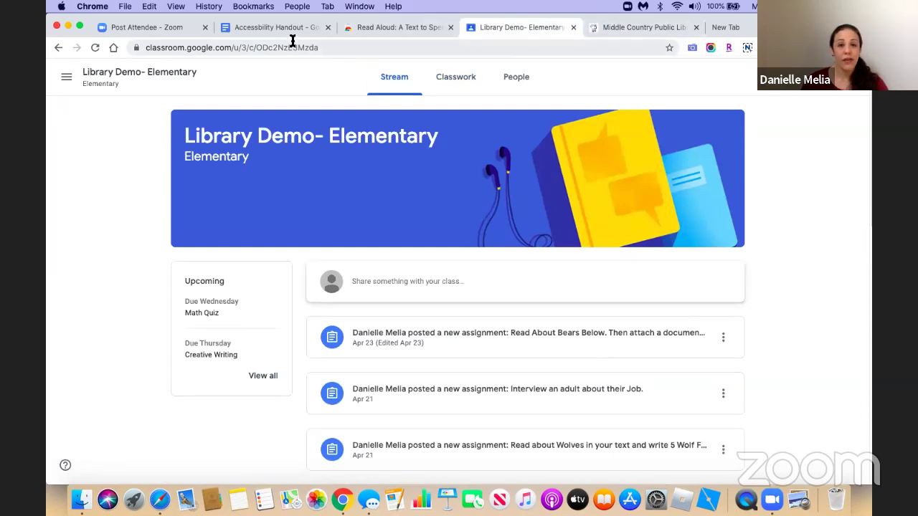
- Load cnn.com in the empty tab and open the article "Reopening states take first steps toward uneasy new normal"
click(726, 27)
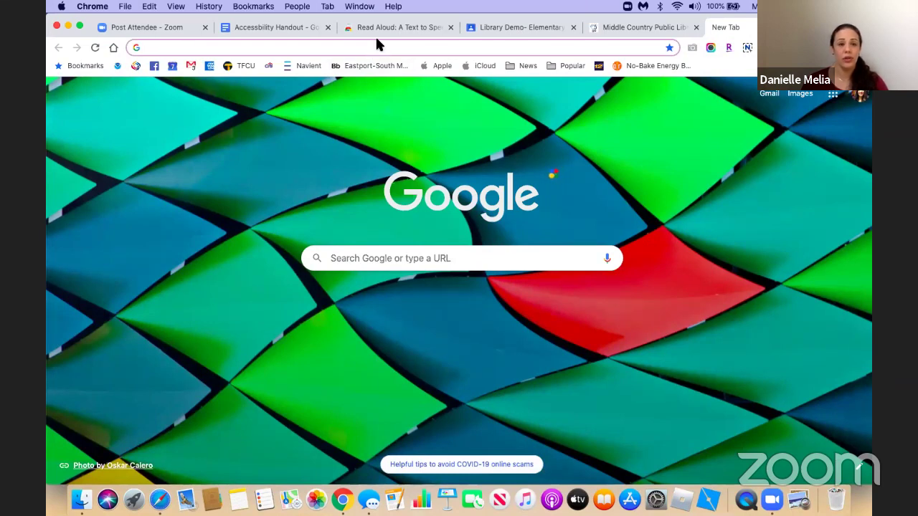
text(c)
key(Return)
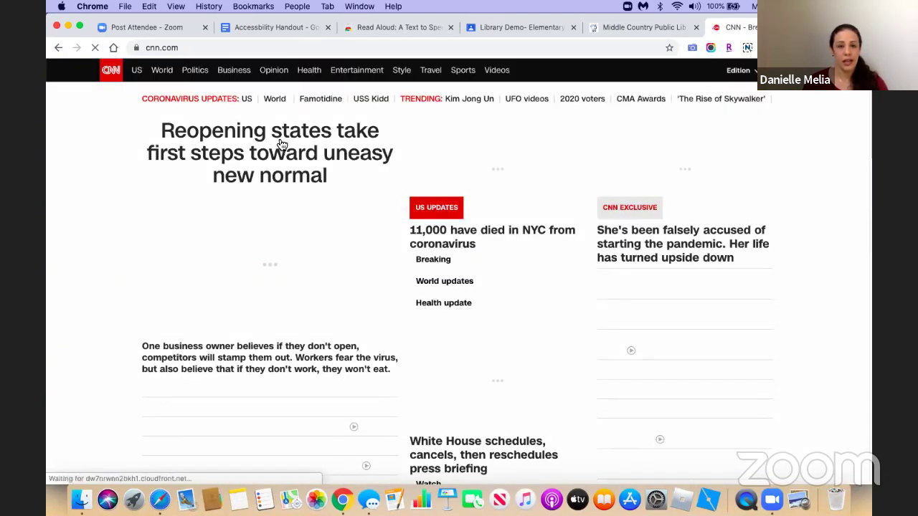
click(282, 144)
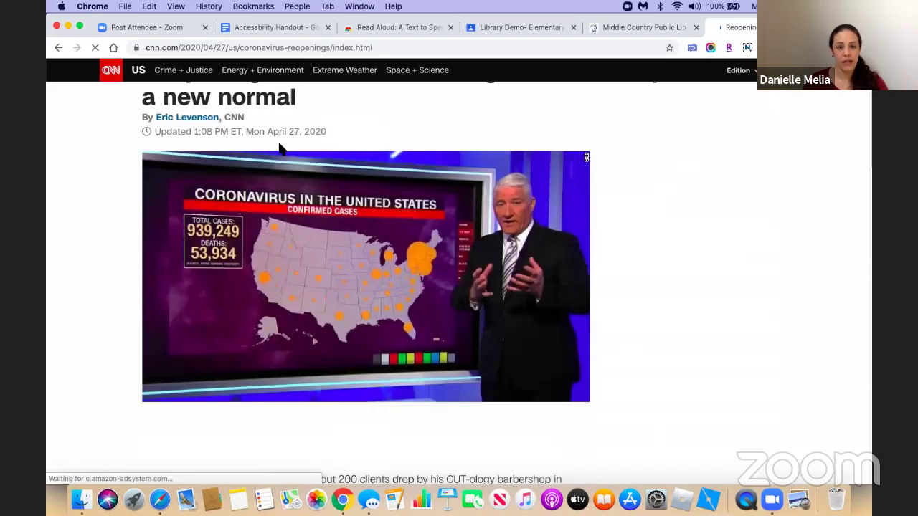
- Try to have Read Aloud read the whole CNN article without selecting any text
scroll(282, 148, down, 5)
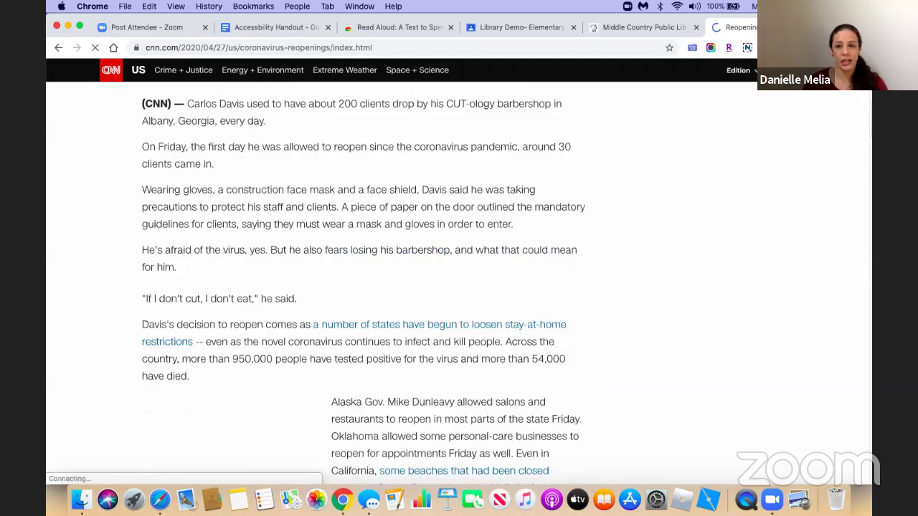
click(817, 47)
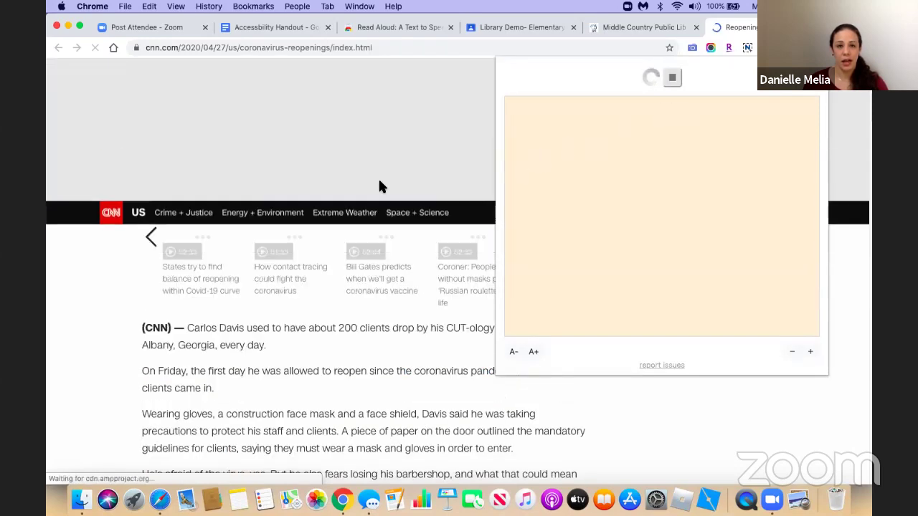
scroll(335, 276, down, 2)
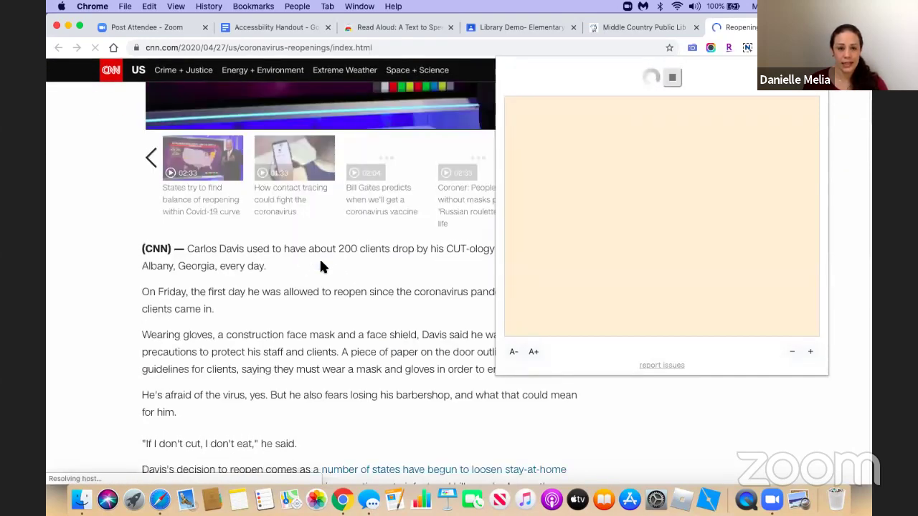
click(228, 239)
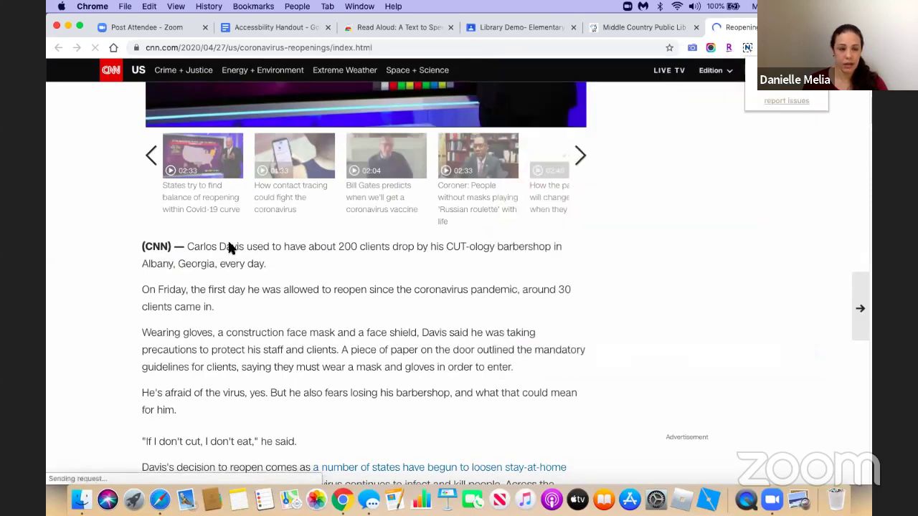
- Have Read Aloud read only the article's opening sentence about the barbershop in Albany, Georgia, and close the article's tab
drag(188, 246, 259, 265)
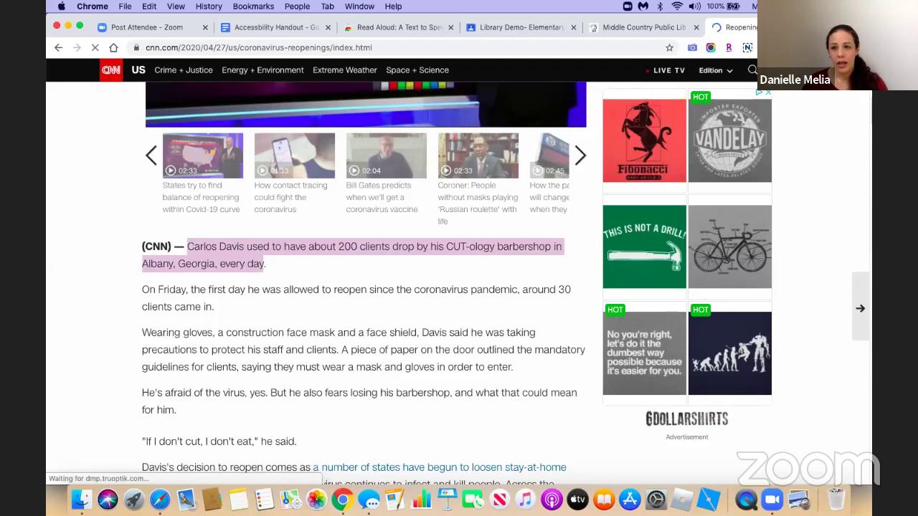
click(768, 92)
click(692, 47)
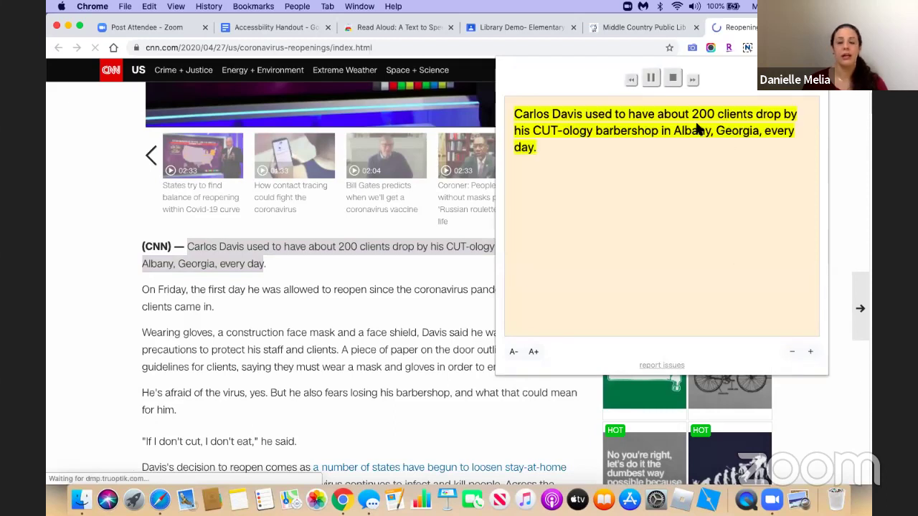
click(672, 79)
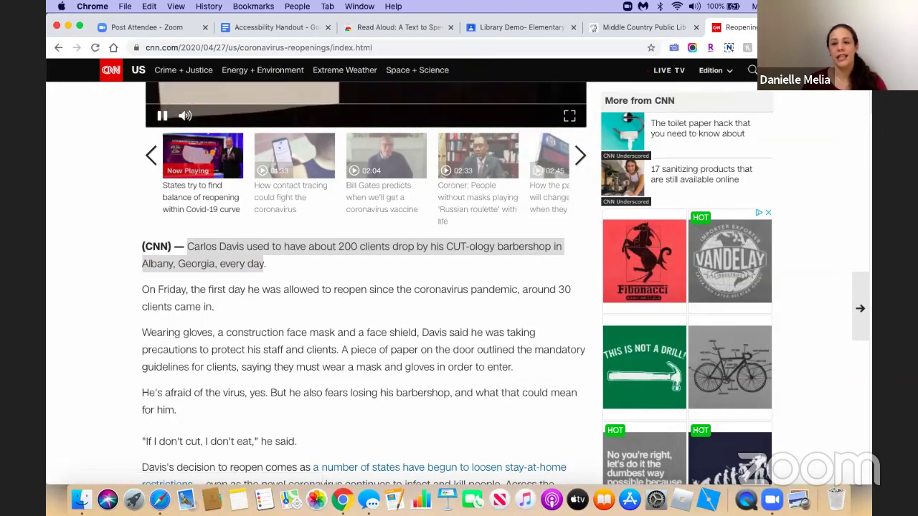
key(super+w)
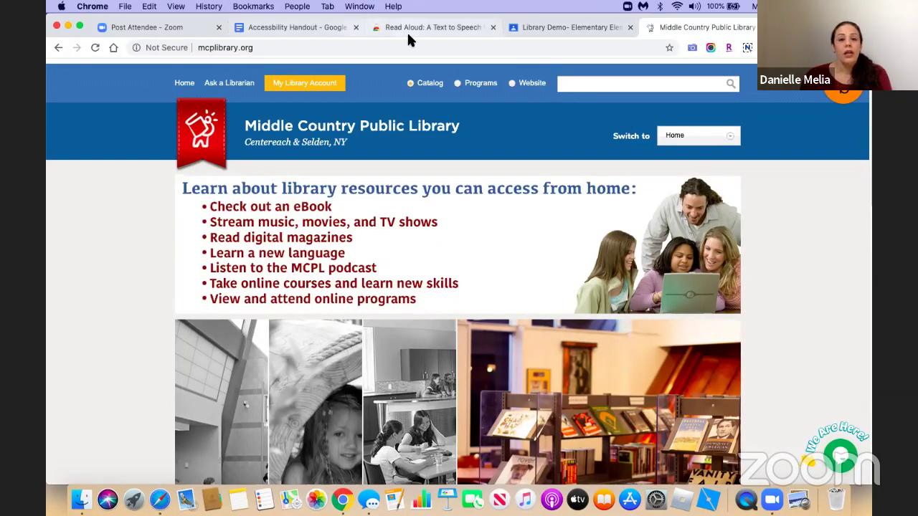
- Close the Read Aloud store page and install the Read&Write for Google Chrome extension from its link in the Accessibility Handout
click(442, 27)
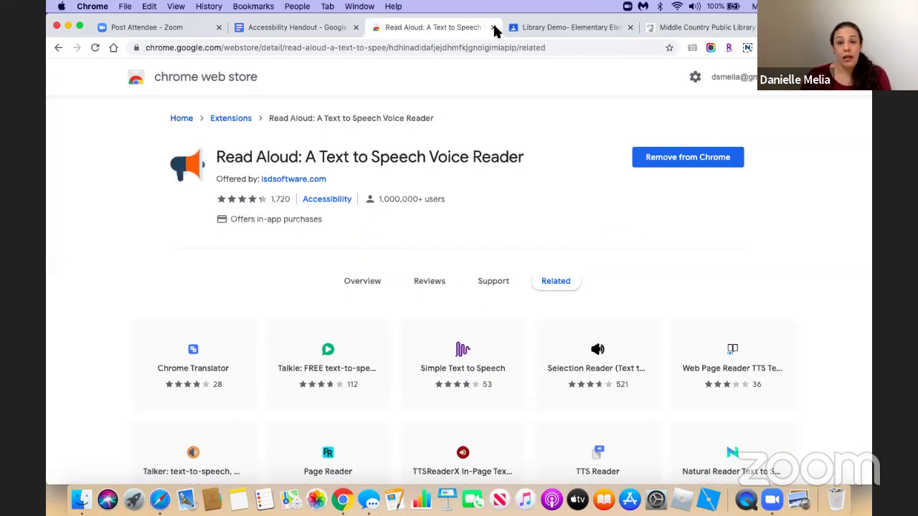
click(493, 27)
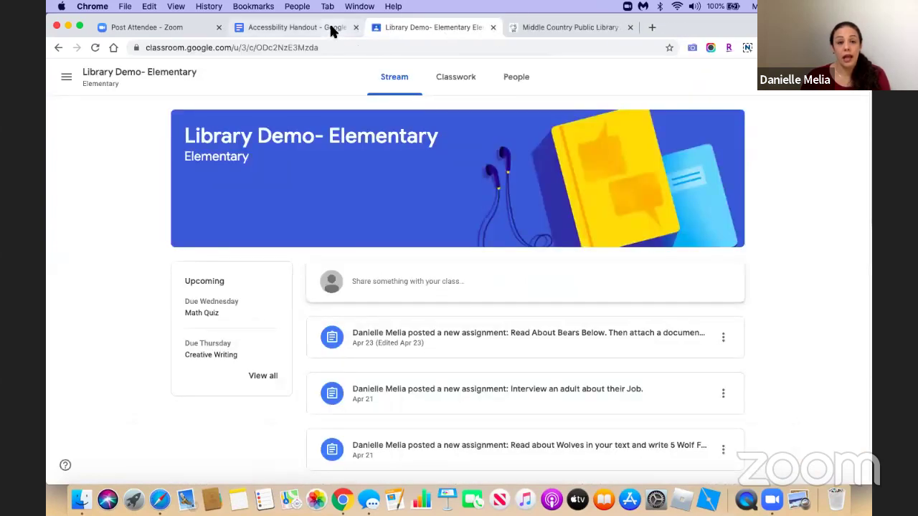
click(330, 26)
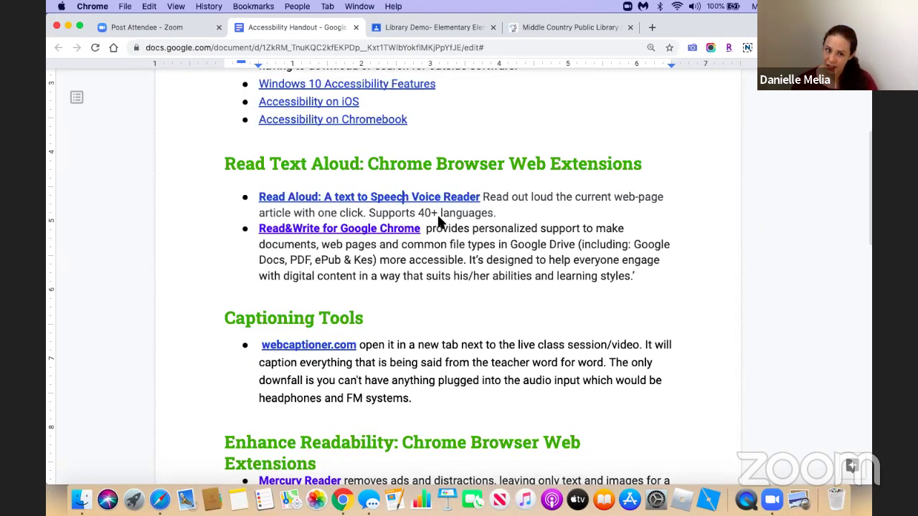
click(373, 228)
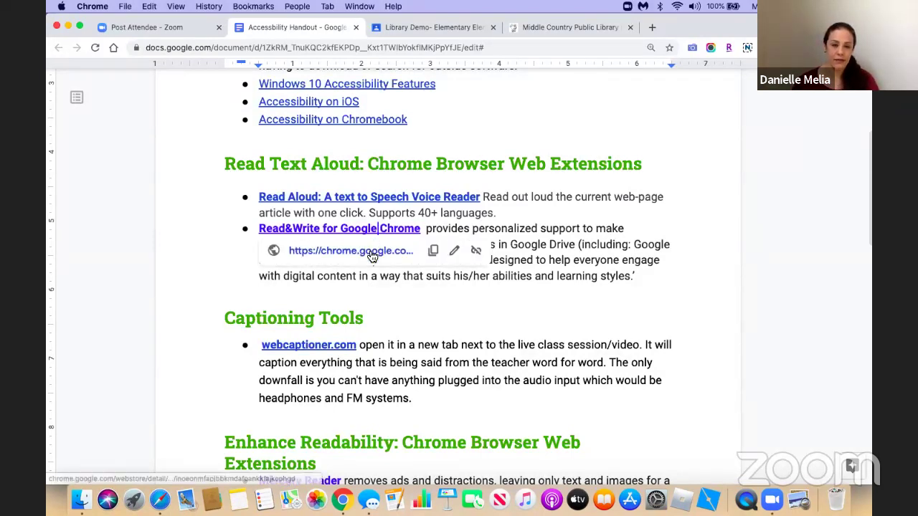
click(366, 253)
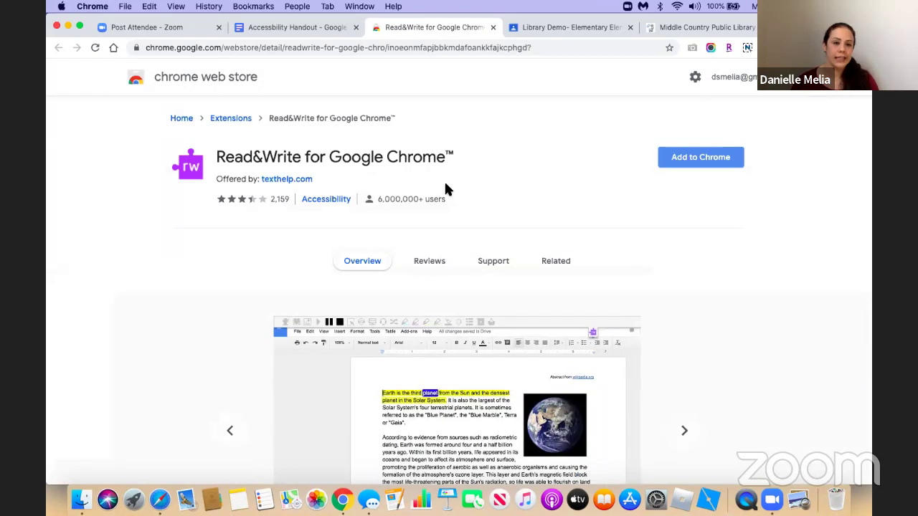
click(703, 150)
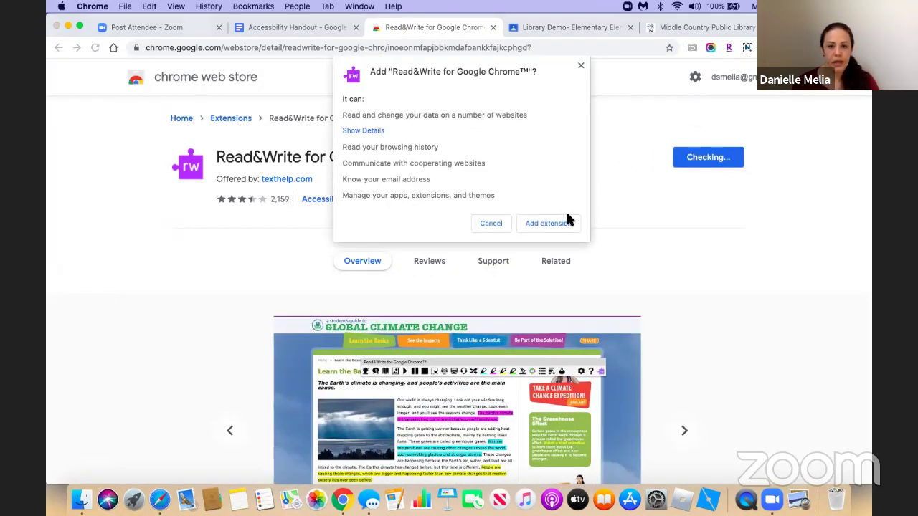
click(566, 219)
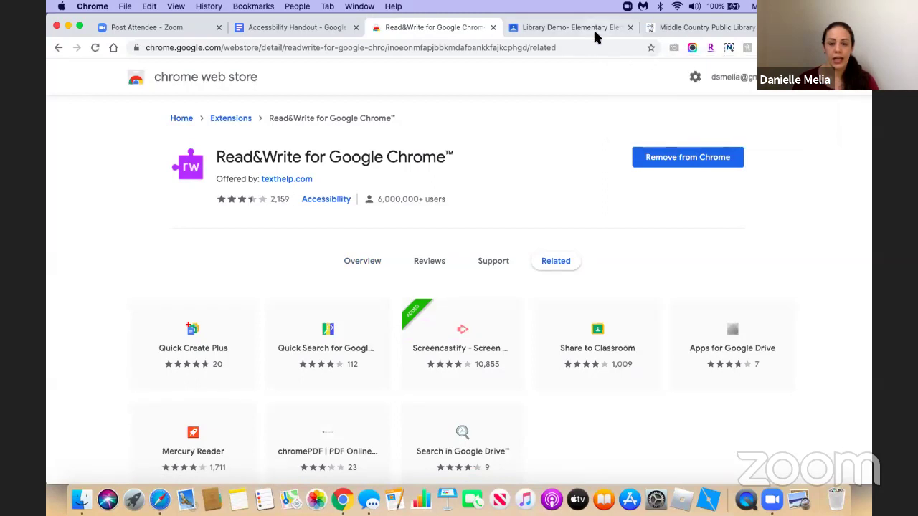
- Have Read&Write read aloud the Class Poll question "Choose your favorite ice cream flavor!" in the Library Demo- Elementary classwork
click(578, 29)
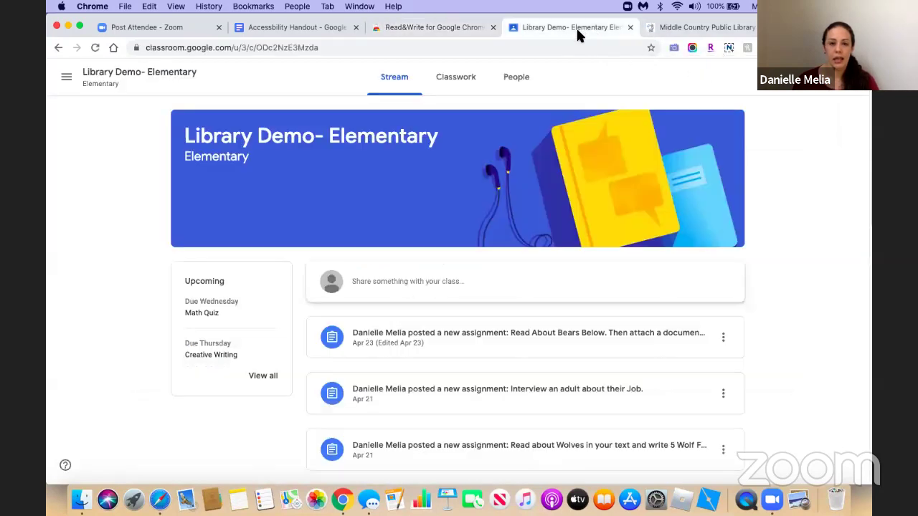
click(458, 77)
drag(253, 207, 570, 208)
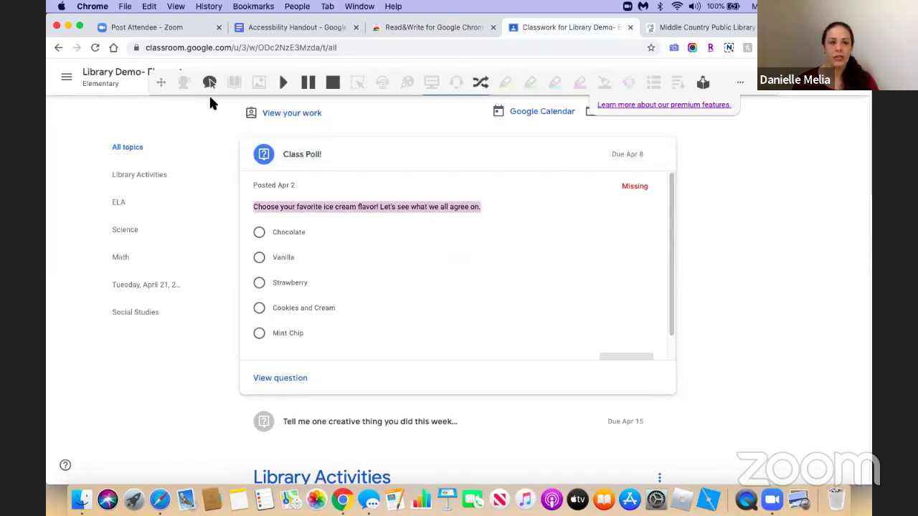
click(283, 82)
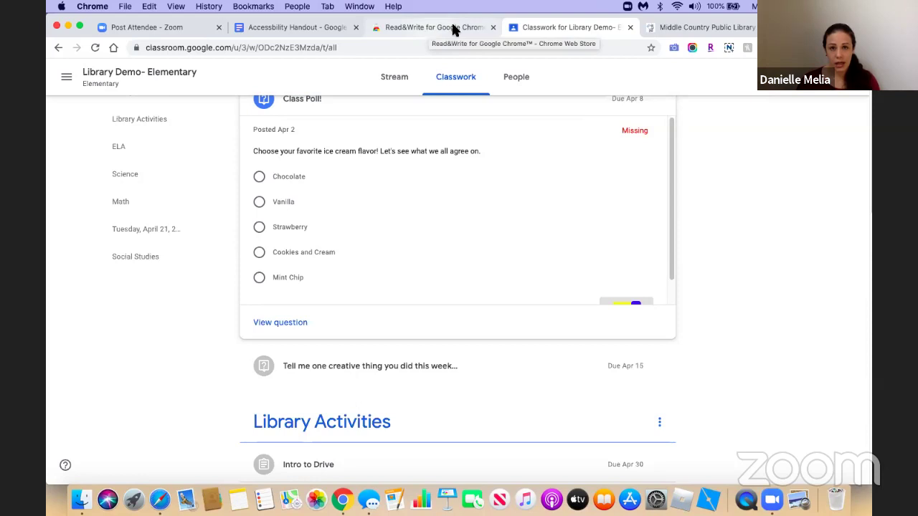
- Open the webcaptioner.com link from the handout's Captioning Tools section and go to the site's captioning screen
click(429, 26)
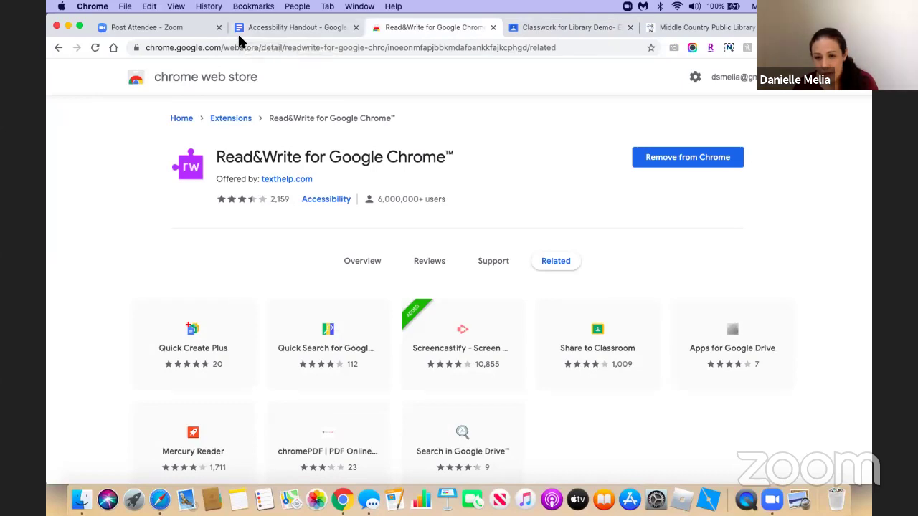
click(280, 30)
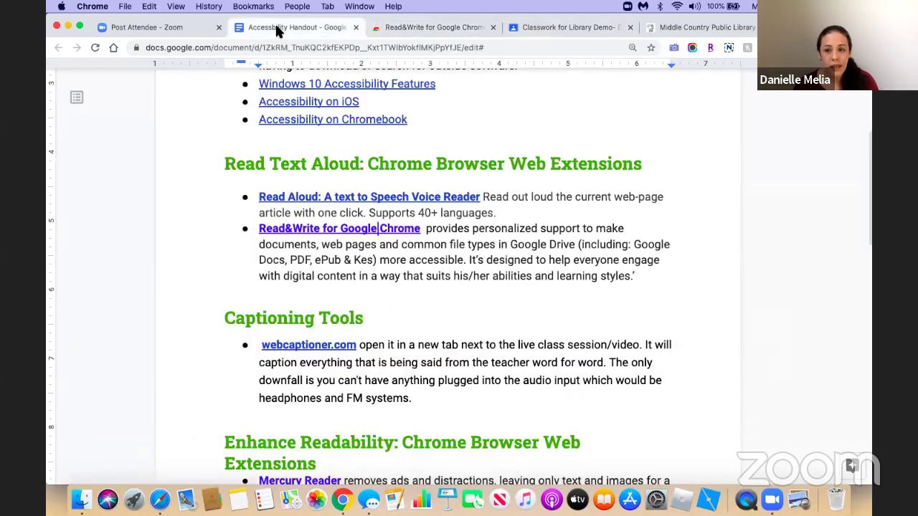
click(330, 47)
click(784, 316)
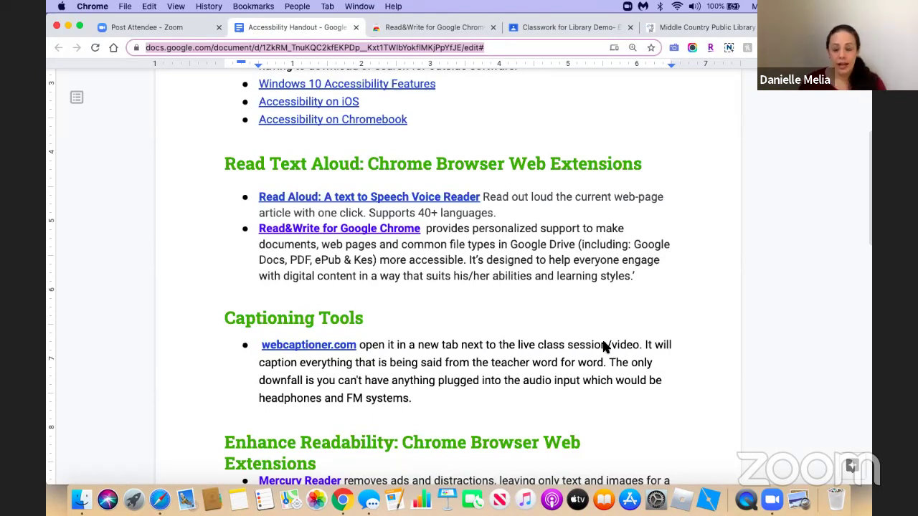
scroll(578, 327, down, 5)
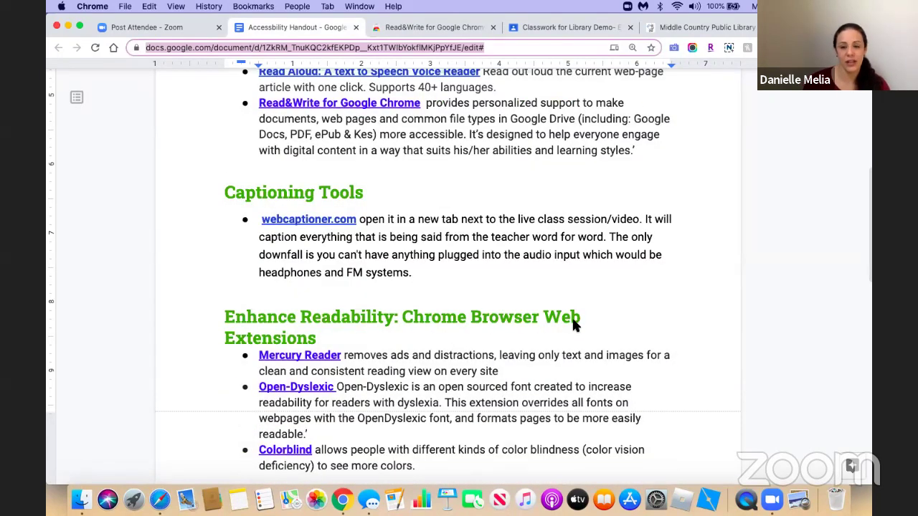
scroll(544, 280, down, 1)
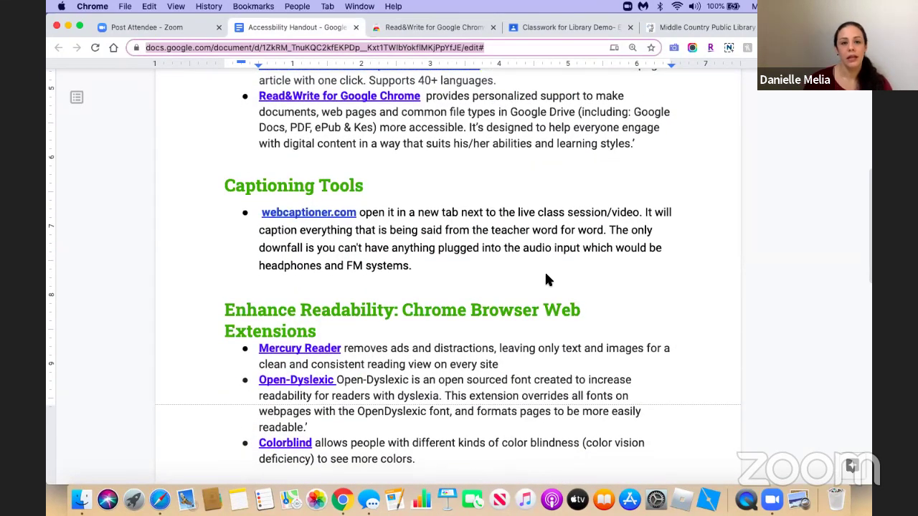
scroll(544, 275, down, 2)
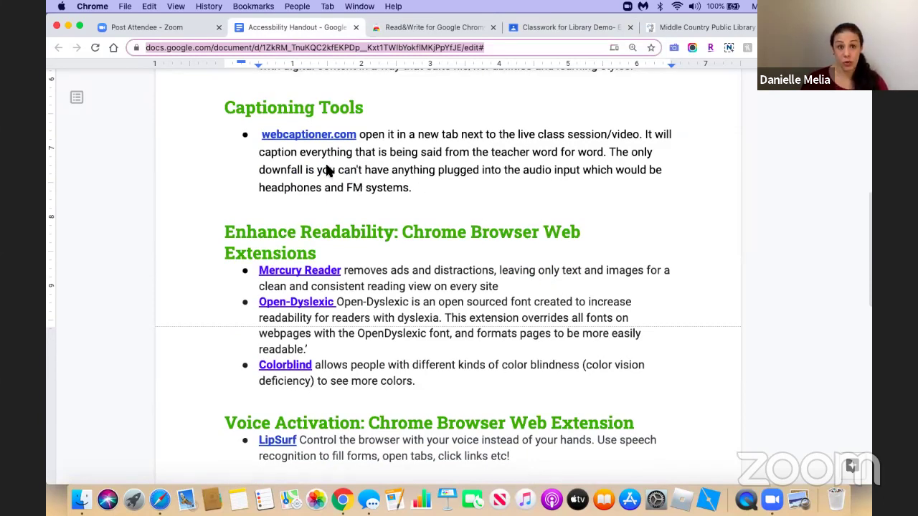
click(285, 139)
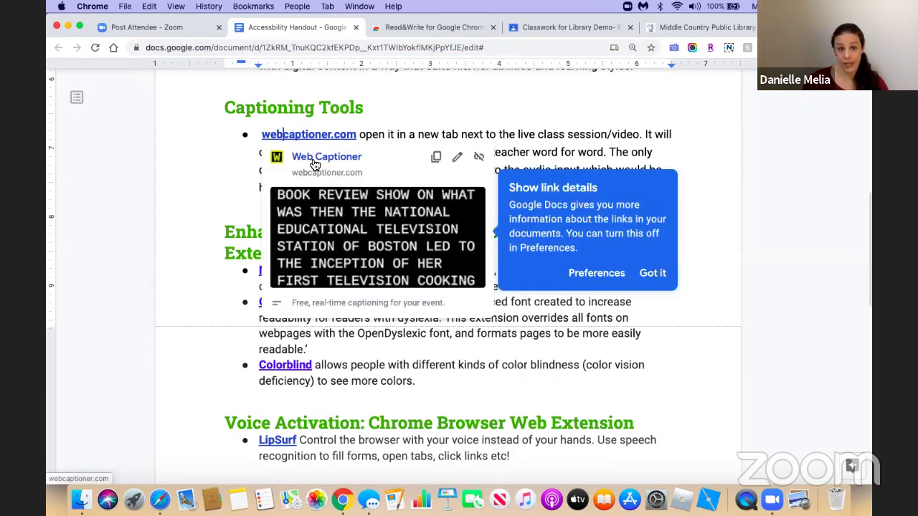
click(312, 157)
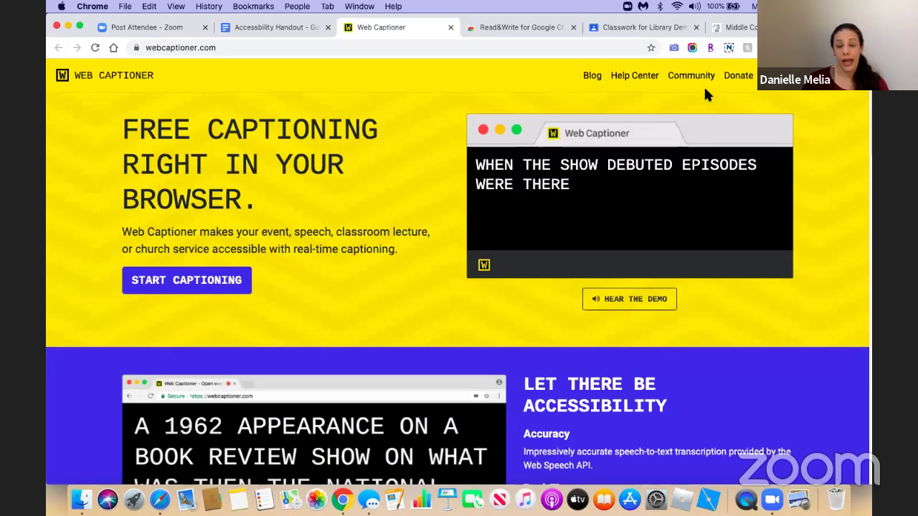
click(186, 280)
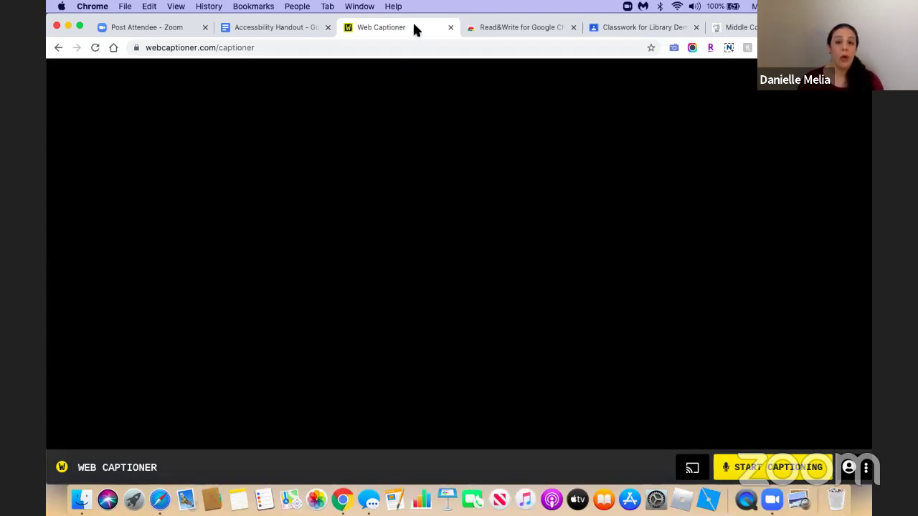
- Detach Web Captioner into its own narrower browser window and place it beside the Chrome Web Store page
mouse_move(410, 27)
mouse_down()
mouse_move(416, 51)
mouse_move(401, 78)
mouse_move(410, 16)
mouse_up()
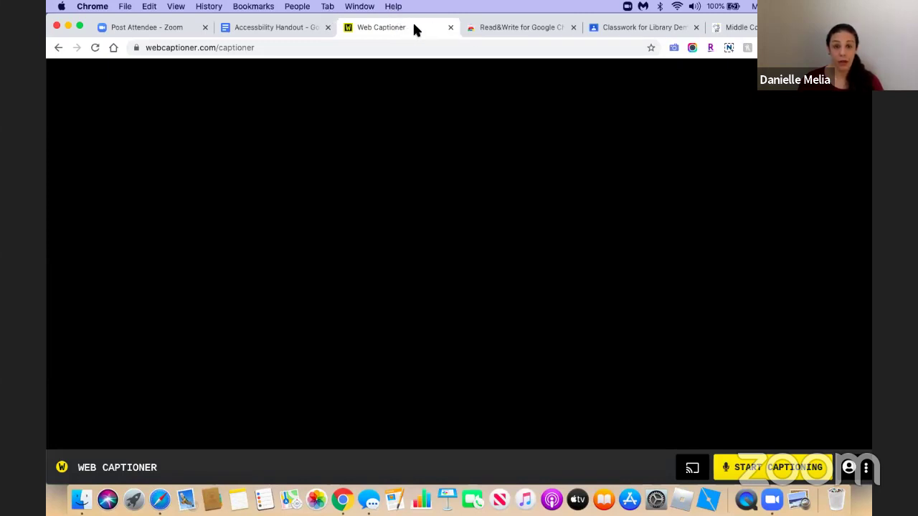
drag(415, 23, 421, 94)
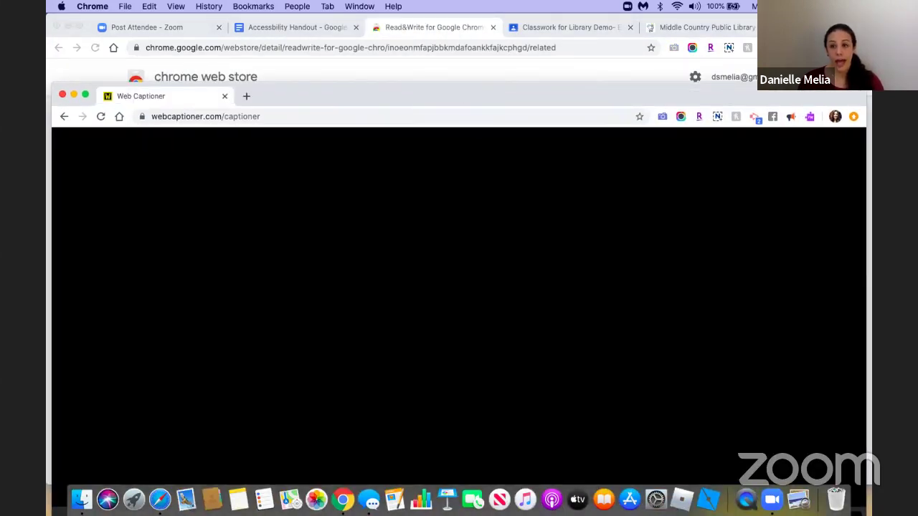
drag(866, 86, 416, 20)
drag(353, 23, 751, 18)
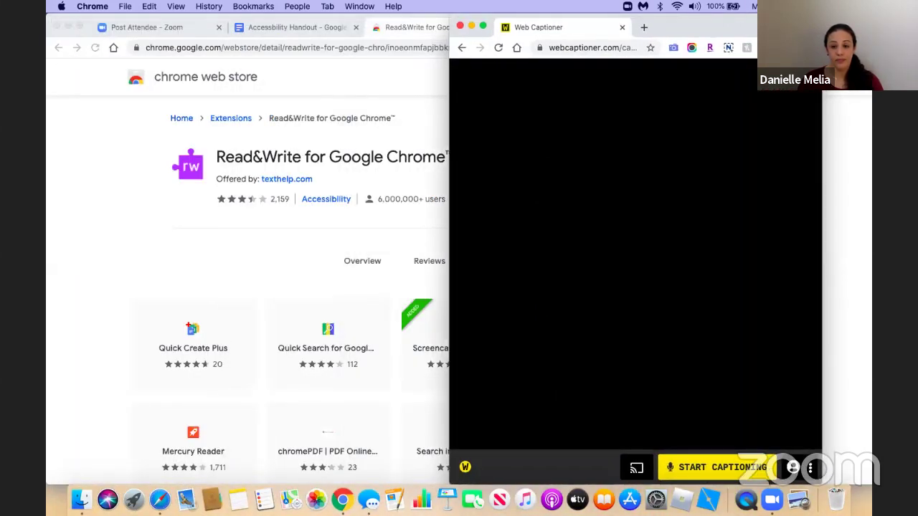
- Run a short live captioning test in Web Captioner, and merge its tab back into the main window to close it
click(738, 469)
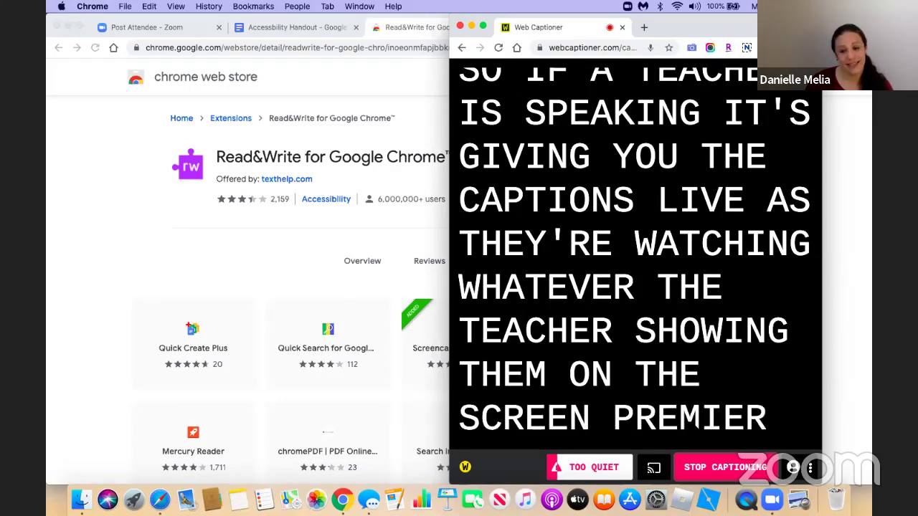
click(727, 474)
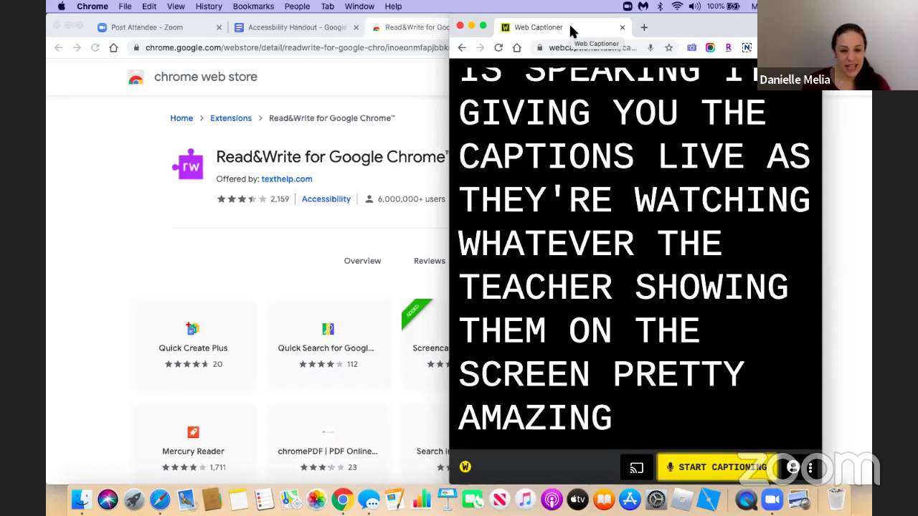
drag(564, 24, 423, 20)
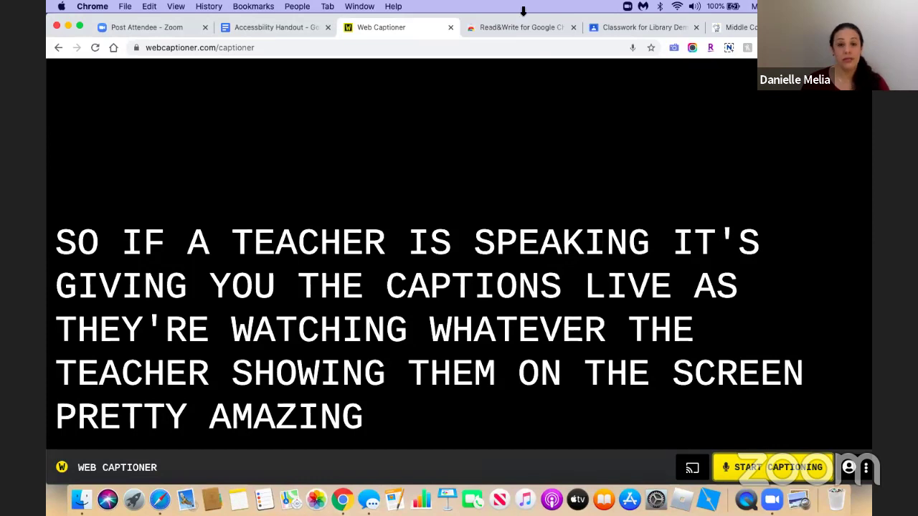
click(448, 26)
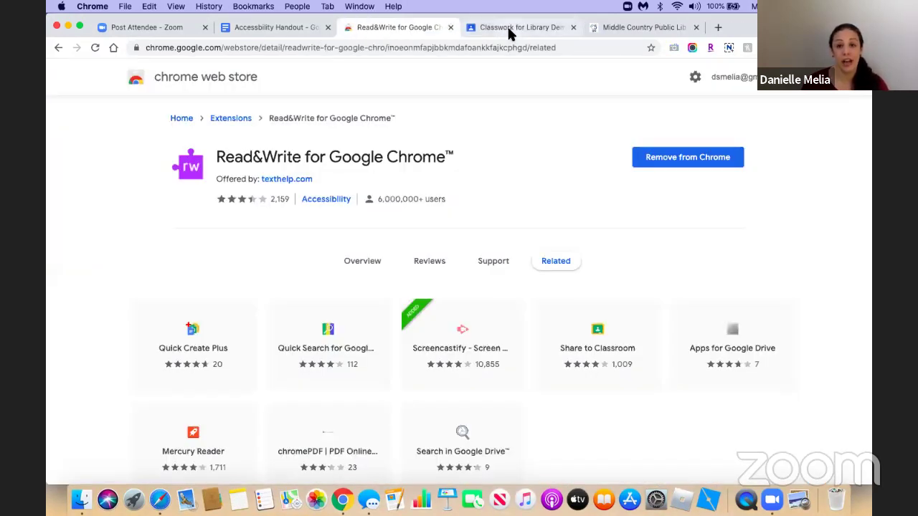
- Open Google Slides from the Classroom page's Google apps and create a presentation from the Book report template
click(507, 25)
click(840, 77)
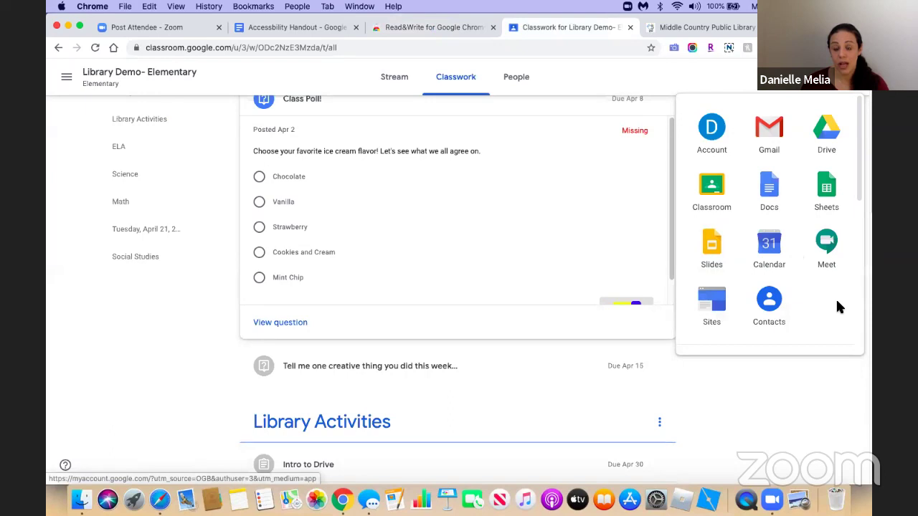
click(695, 247)
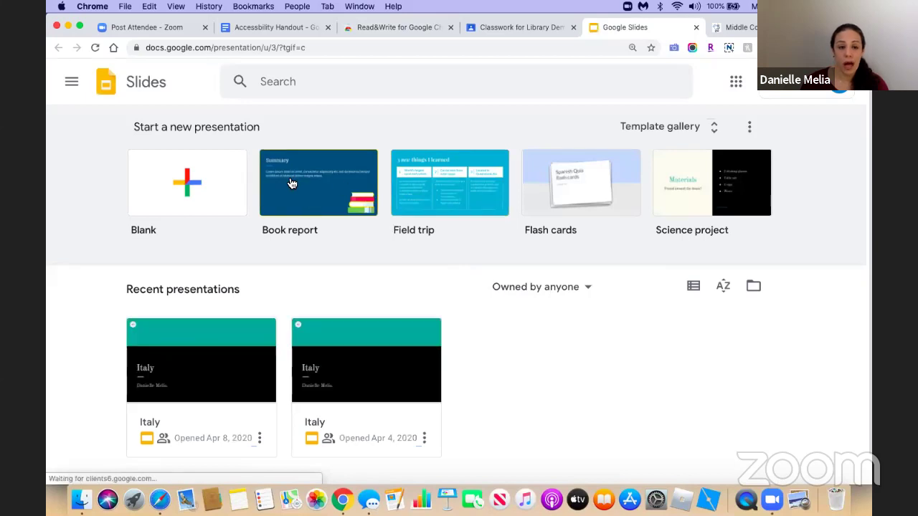
click(305, 173)
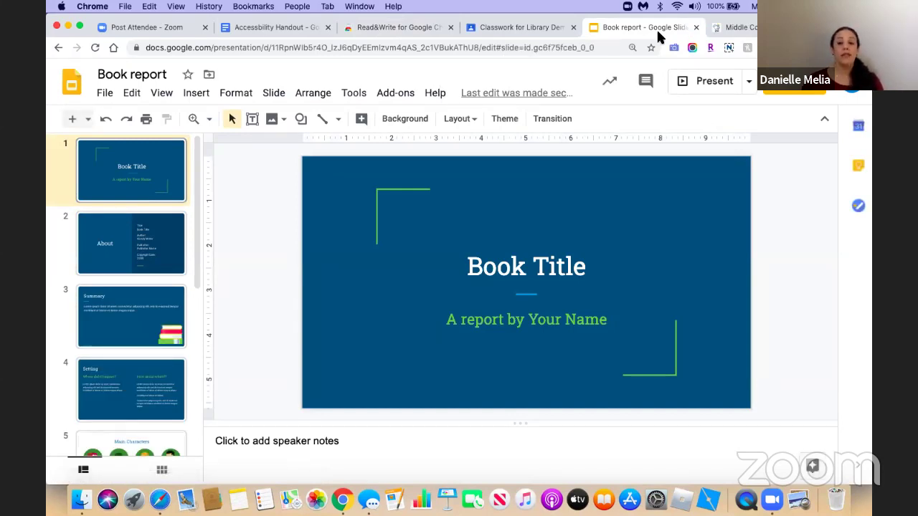
- Present the Book report slides with live captions turned on, and exit and close the presentation
click(710, 85)
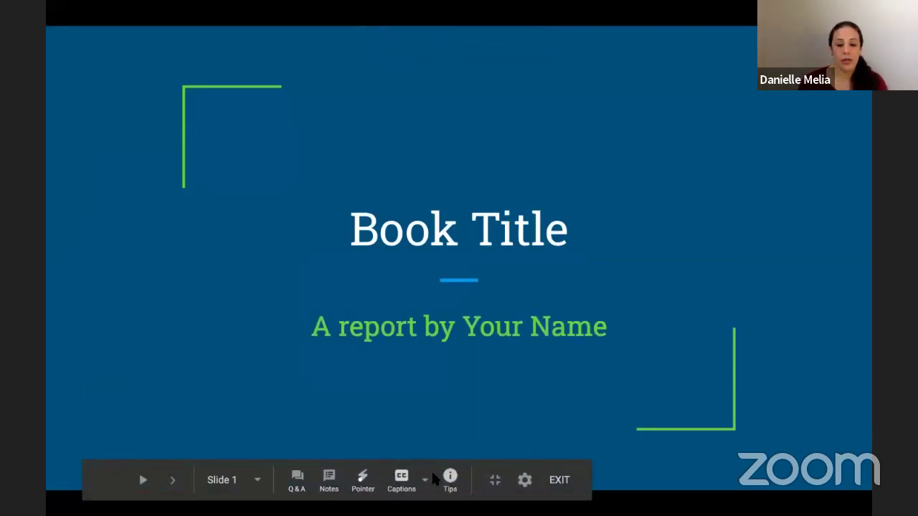
click(407, 486)
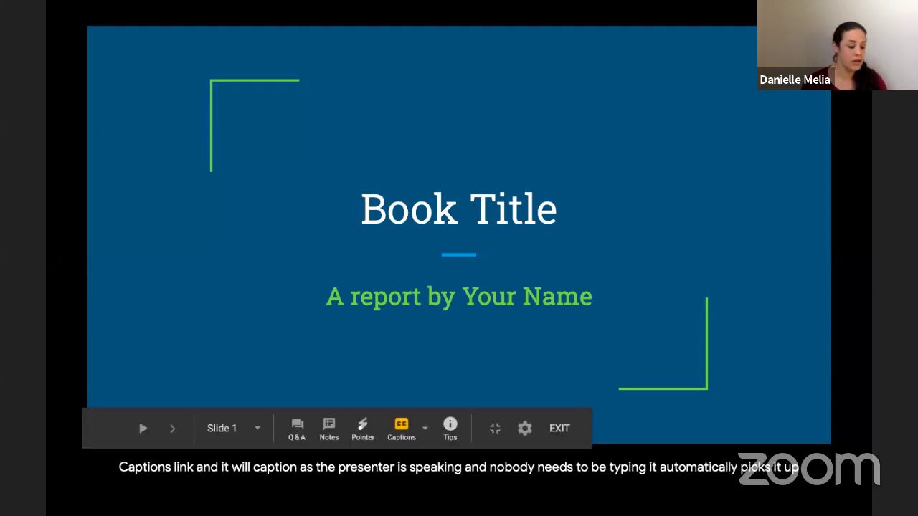
key(Escape)
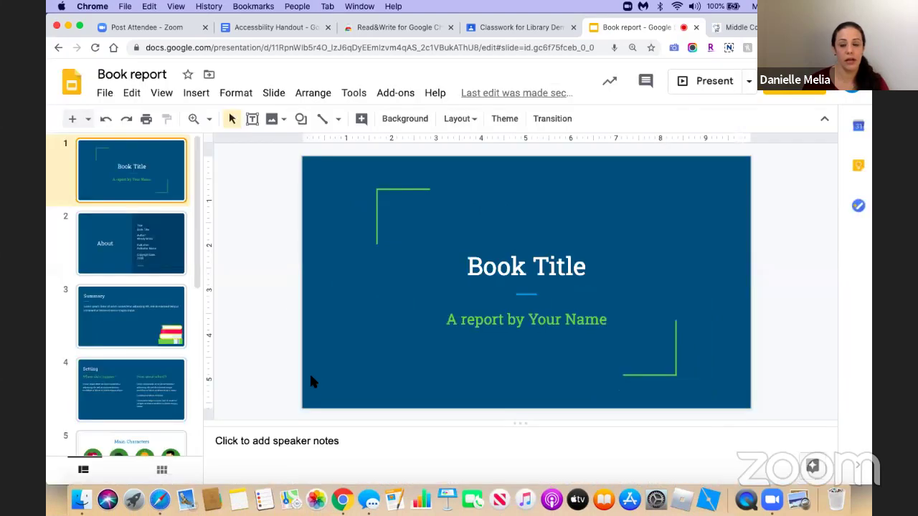
click(696, 27)
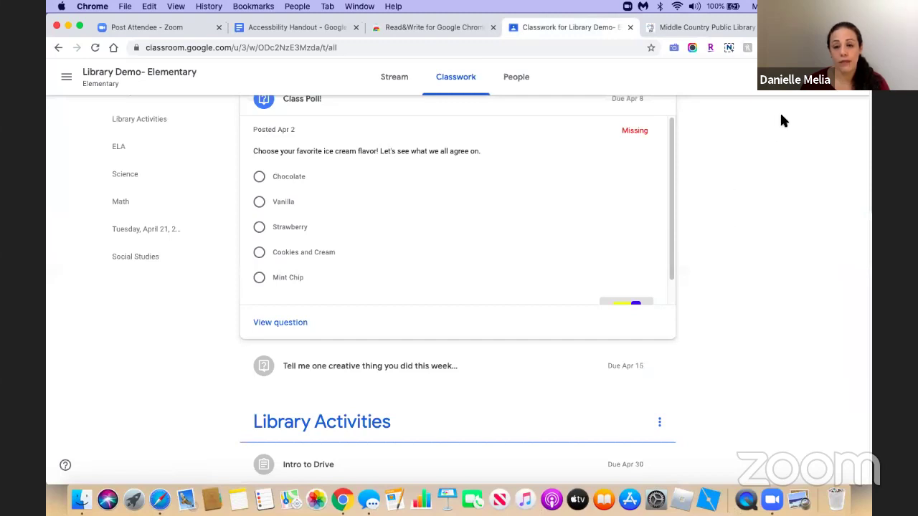
- Return to the Accessibility Handout and open the Mercury Reader link from the Enhance Readability section
click(310, 27)
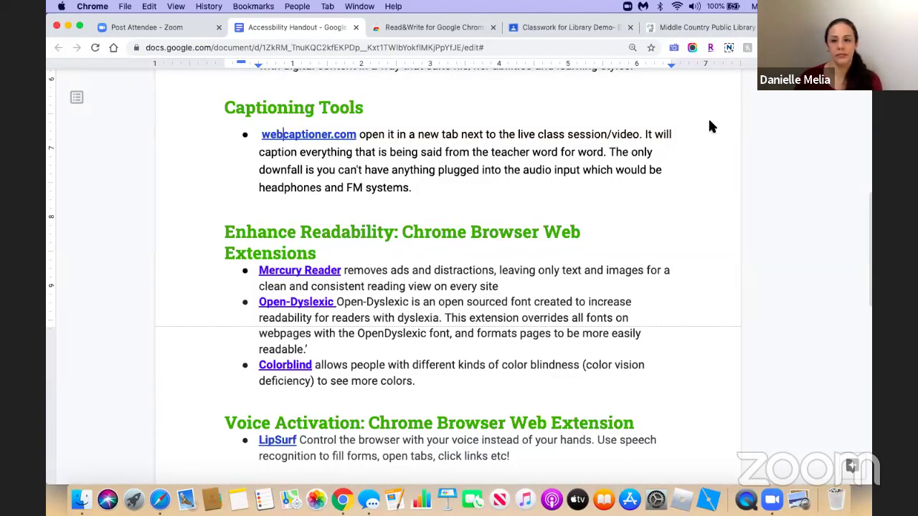
scroll(535, 179, down, 2)
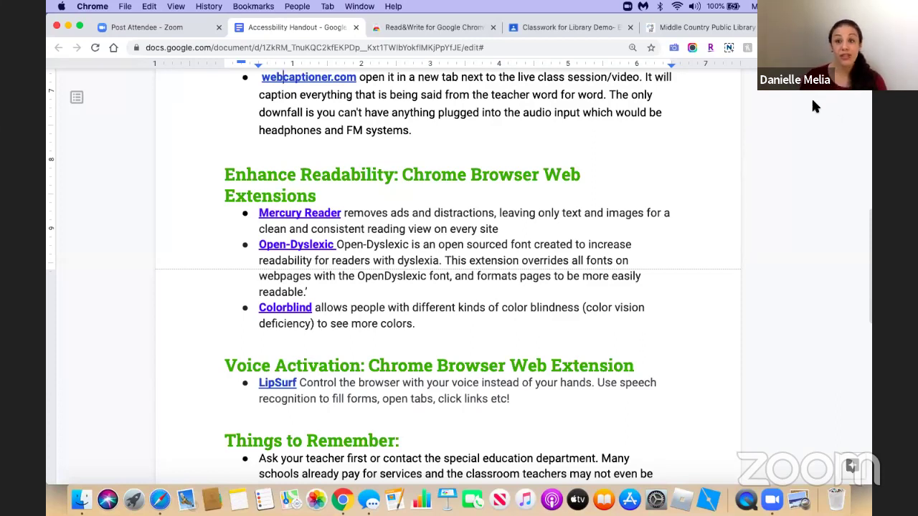
click(324, 215)
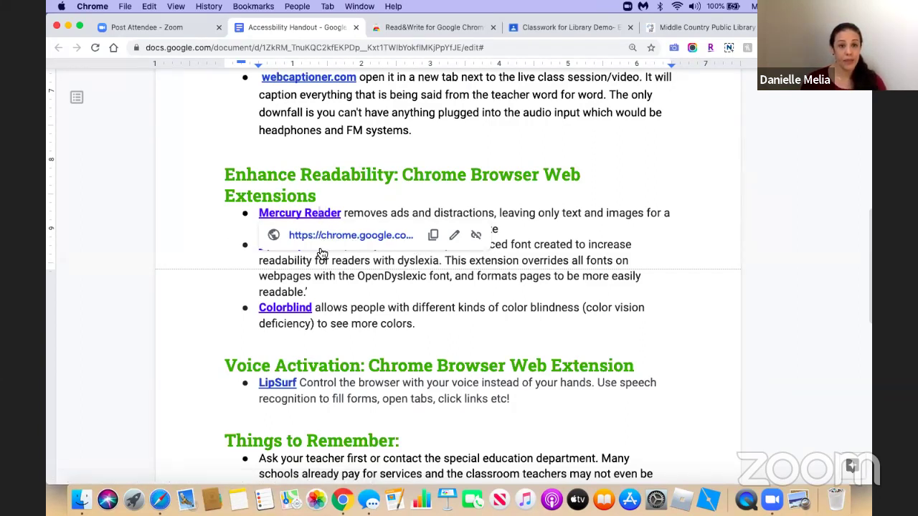
click(316, 236)
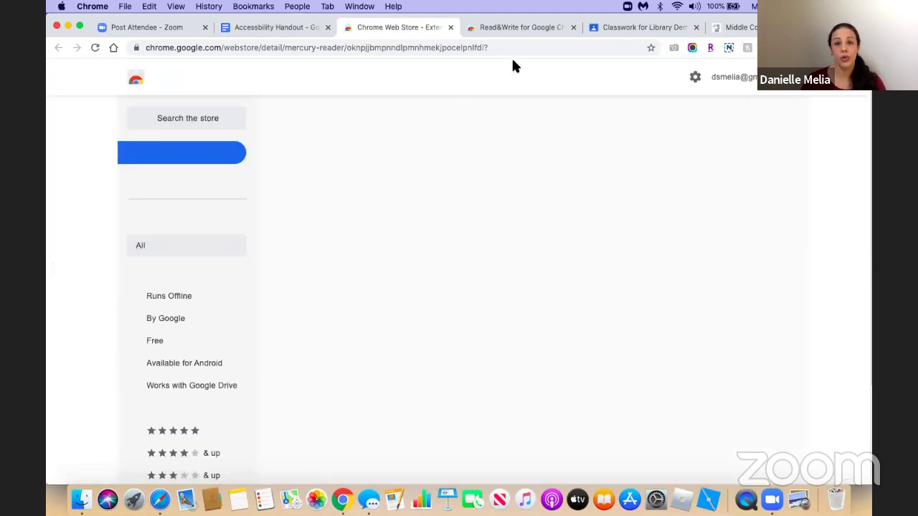
- Close the Read&Write store page and add the Mercury Reader extension to Chrome
click(574, 28)
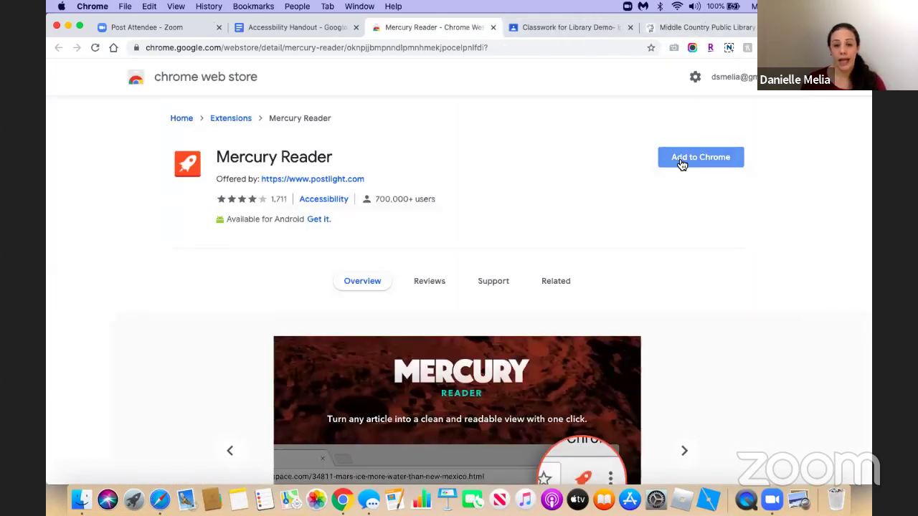
click(681, 164)
click(556, 143)
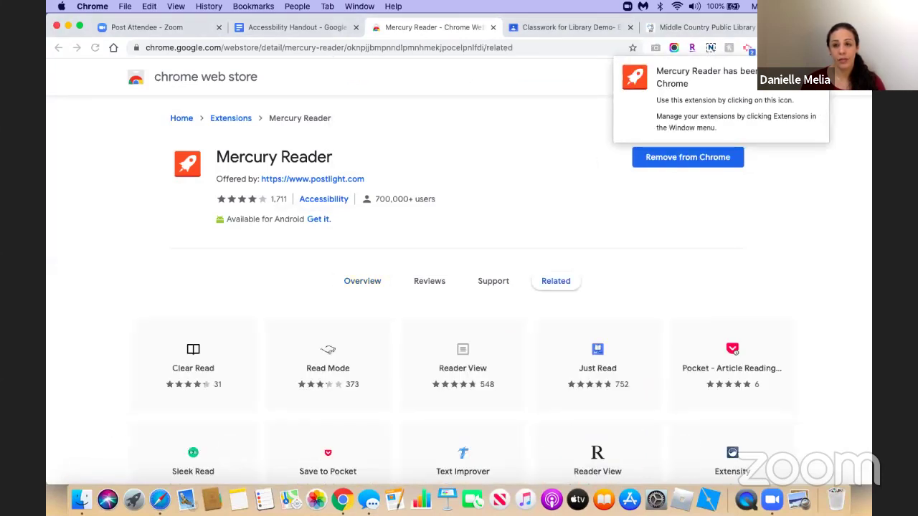
- Load cnn.com in place of the Middle Country Public Library site and open the White House press briefing article
click(654, 27)
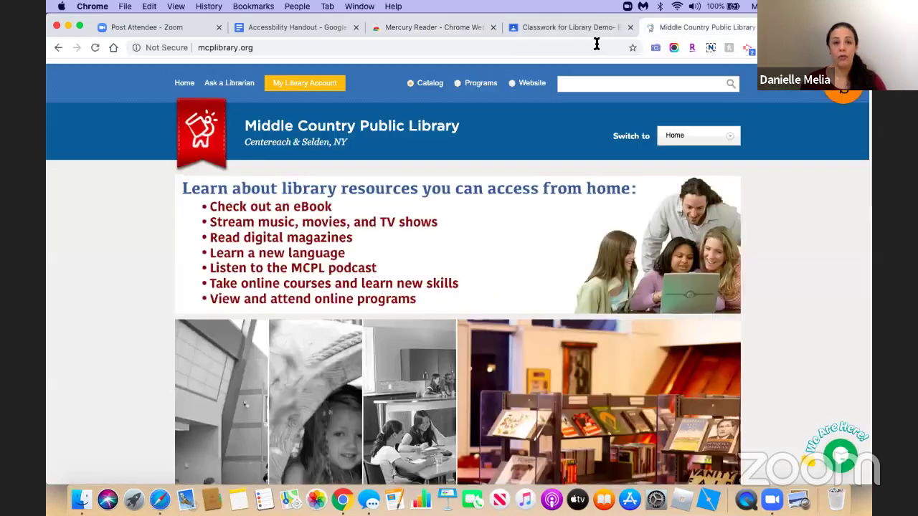
click(580, 46)
text(c)
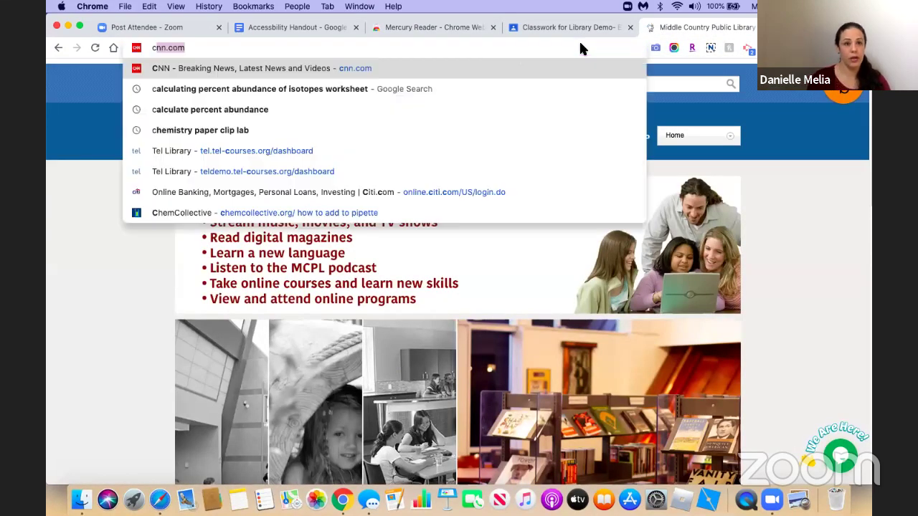
key(Return)
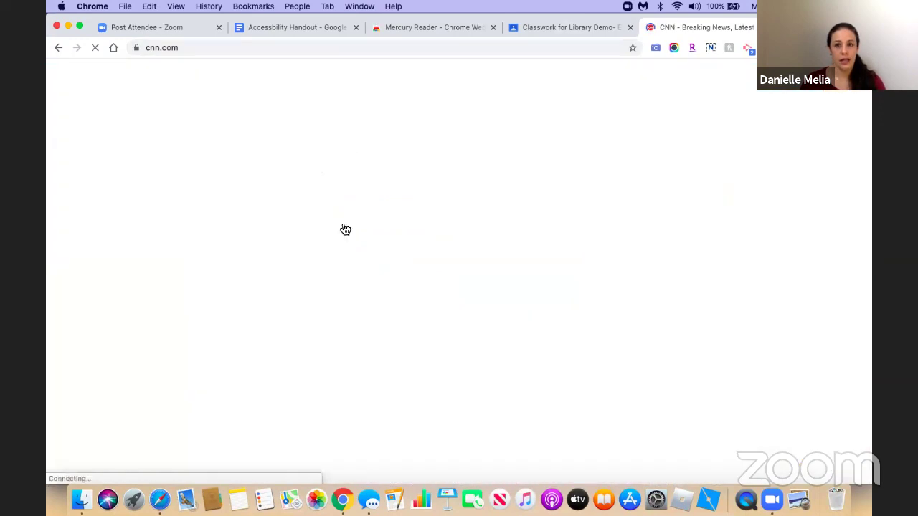
click(287, 168)
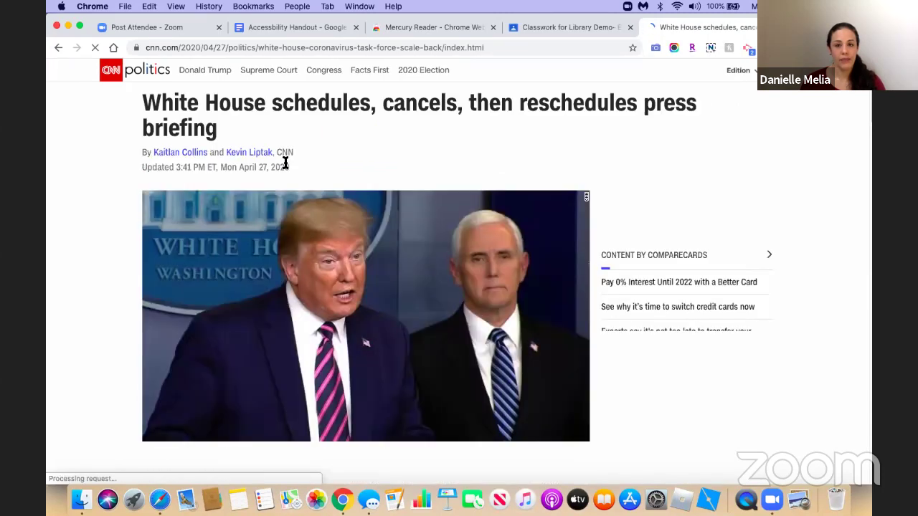
- Look through the original CNN article, examining its text, links and surrounding advertisements
scroll(285, 164, down, 5)
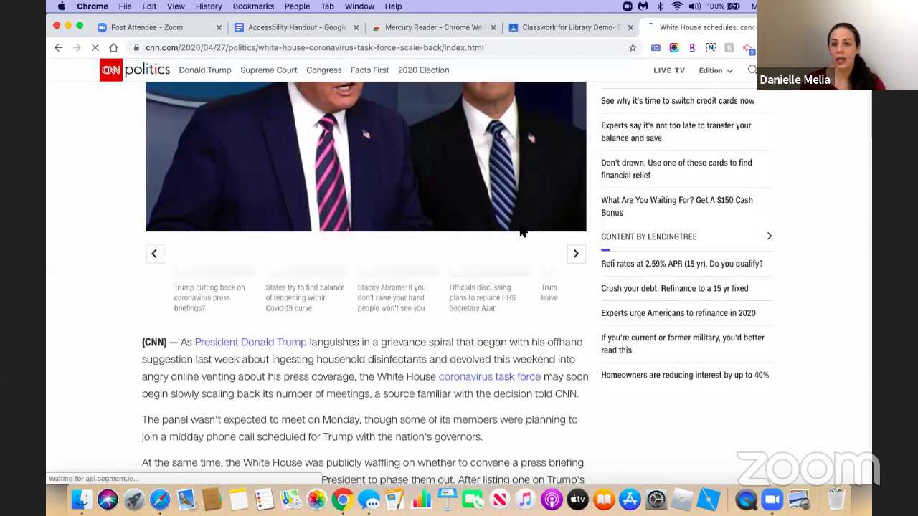
scroll(631, 184, down, 12)
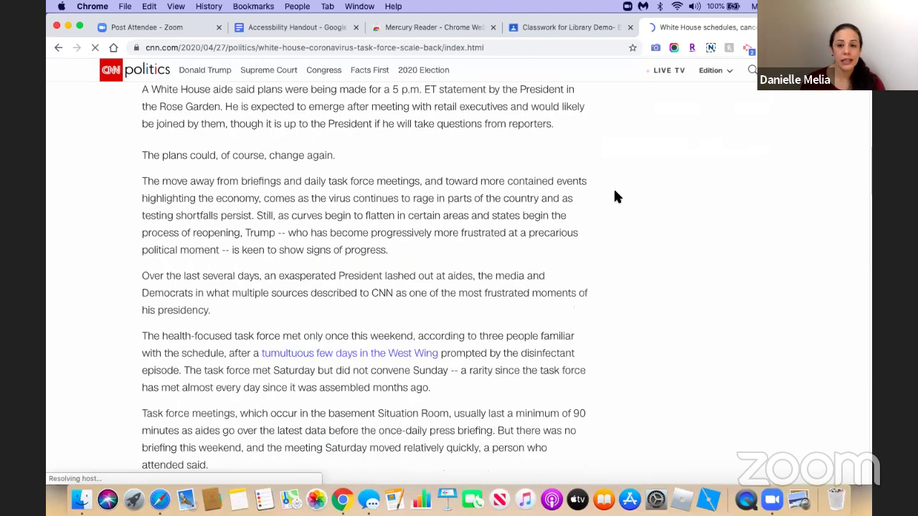
scroll(613, 201, down, 10)
scroll(614, 201, down, 10)
scroll(617, 198, up, 20)
scroll(613, 192, up, 12)
scroll(614, 191, down, 20)
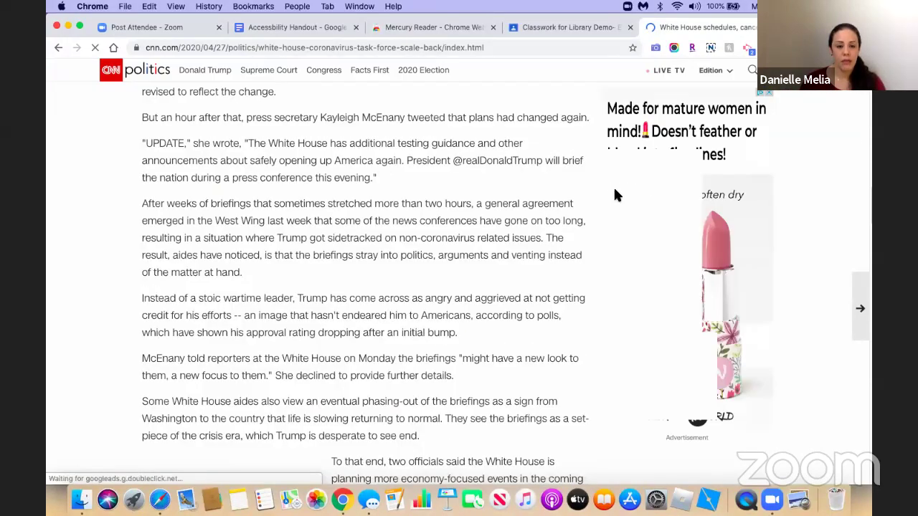
scroll(614, 195, down, 10)
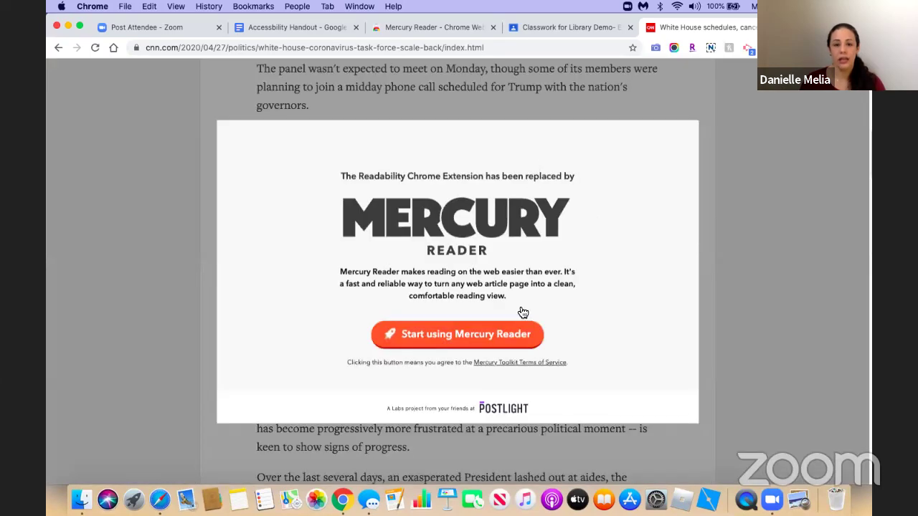
- Start using Mercury Reader on the CNN article and mute the site
click(482, 337)
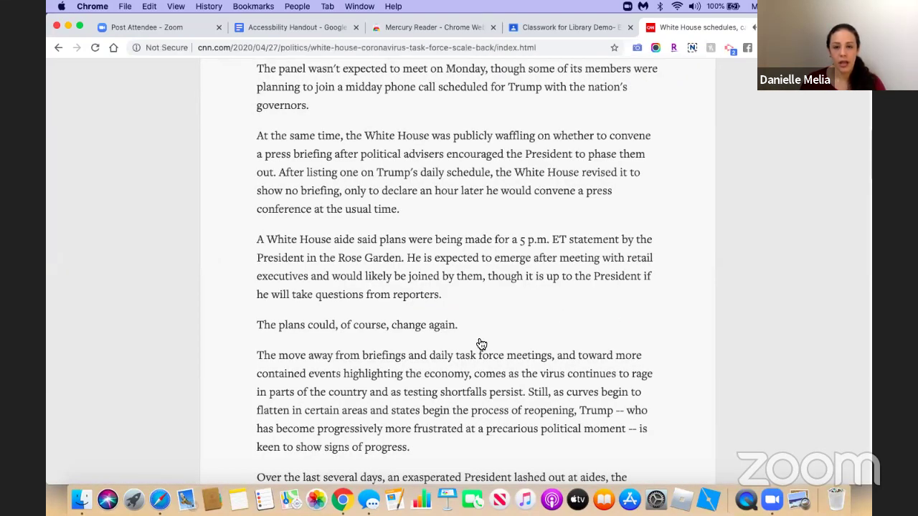
scroll(549, 211, up, 10)
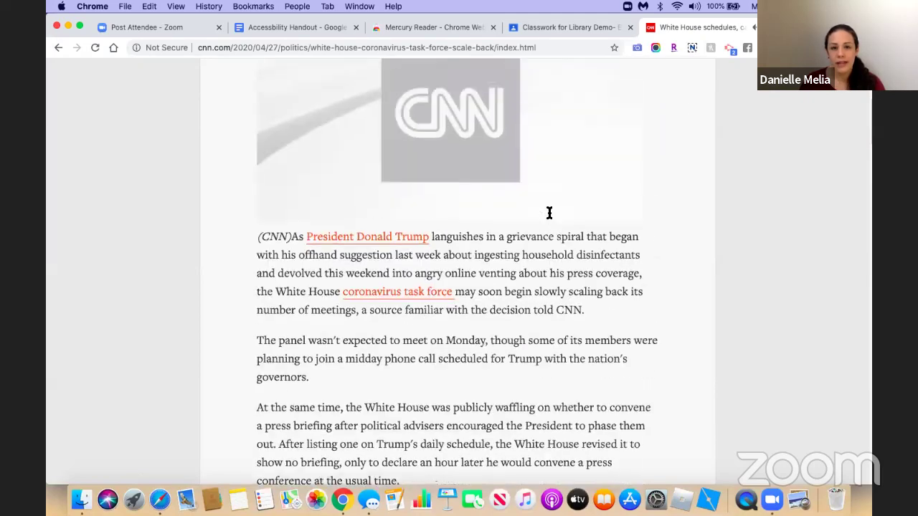
scroll(549, 213, down, 20)
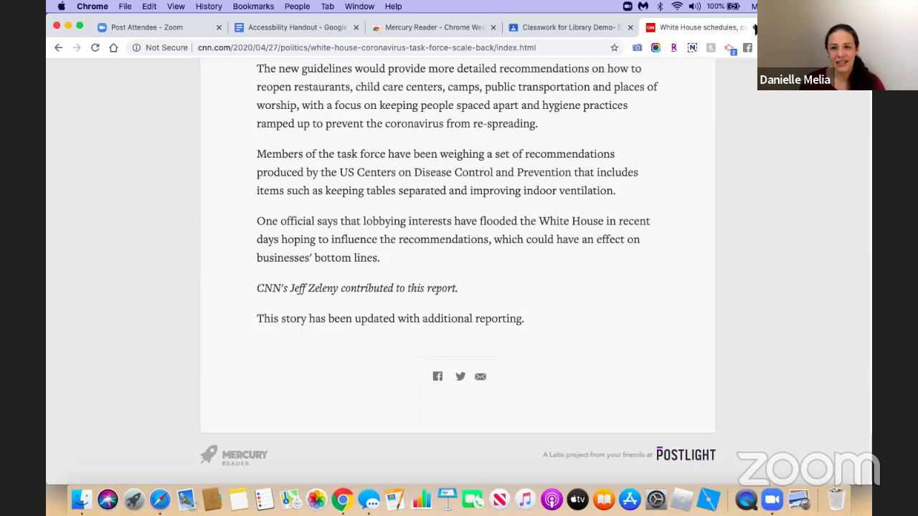
right_click(753, 28)
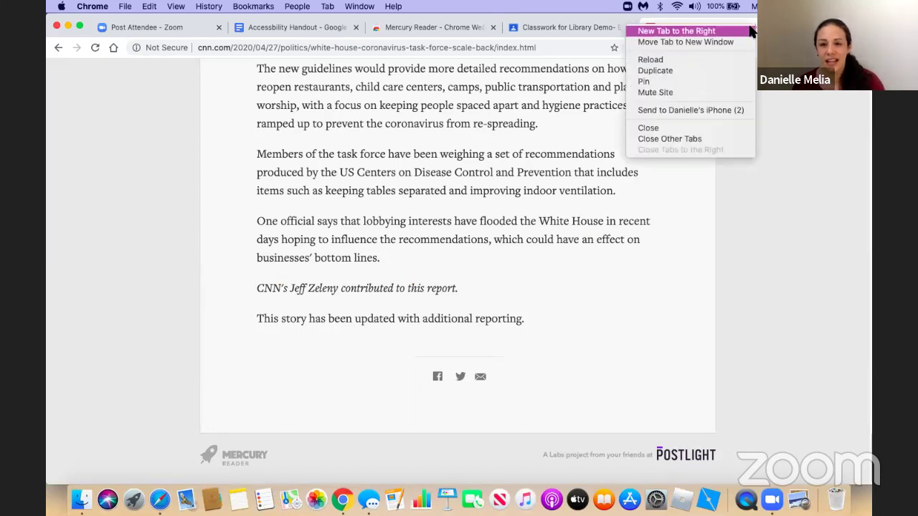
click(720, 91)
- Examine the CNN article in Mercury Reader's simplified view, from the headline to the end of the text
scroll(569, 185, up, 15)
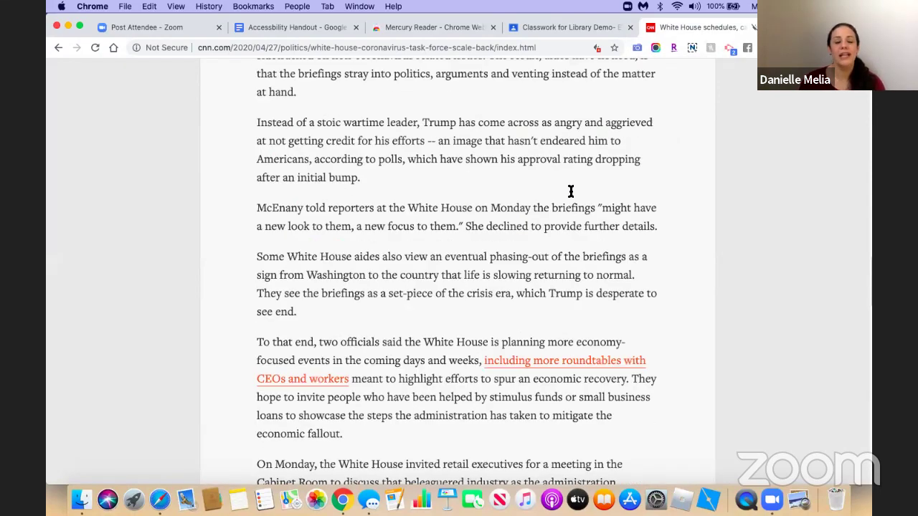
scroll(570, 192, up, 10)
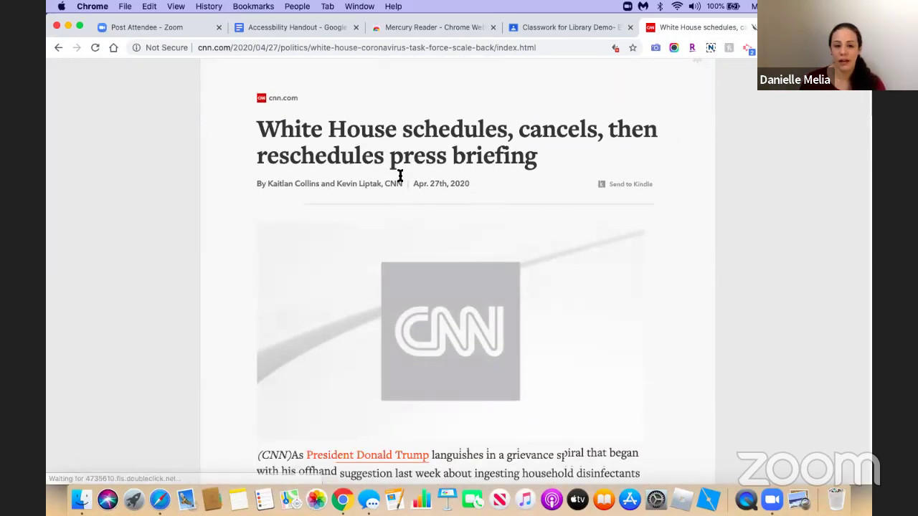
scroll(395, 178, down, 10)
scroll(402, 176, down, 15)
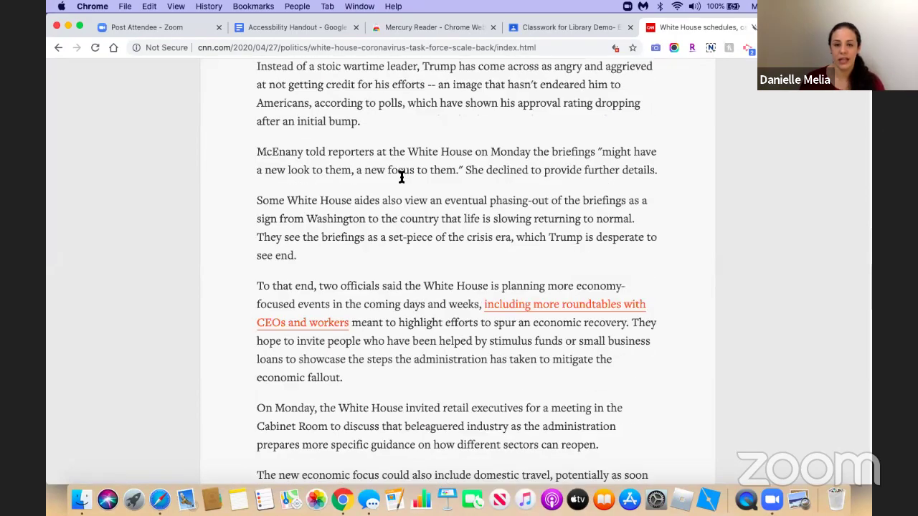
scroll(420, 186, down, 5)
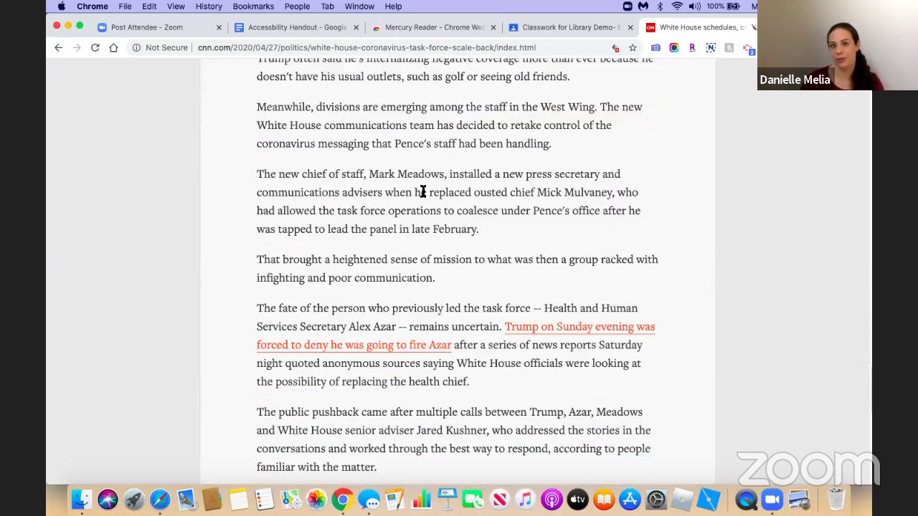
scroll(423, 193, down, 8)
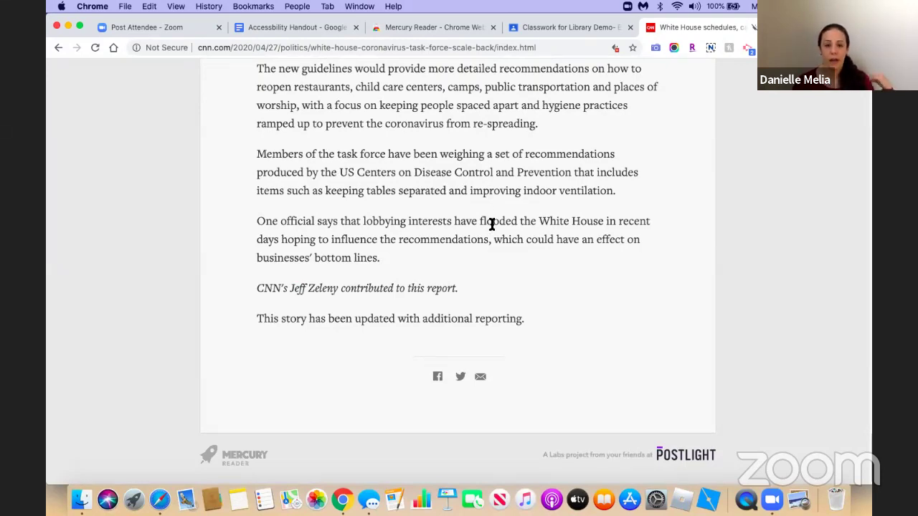
scroll(492, 225, up, 15)
scroll(494, 214, up, 15)
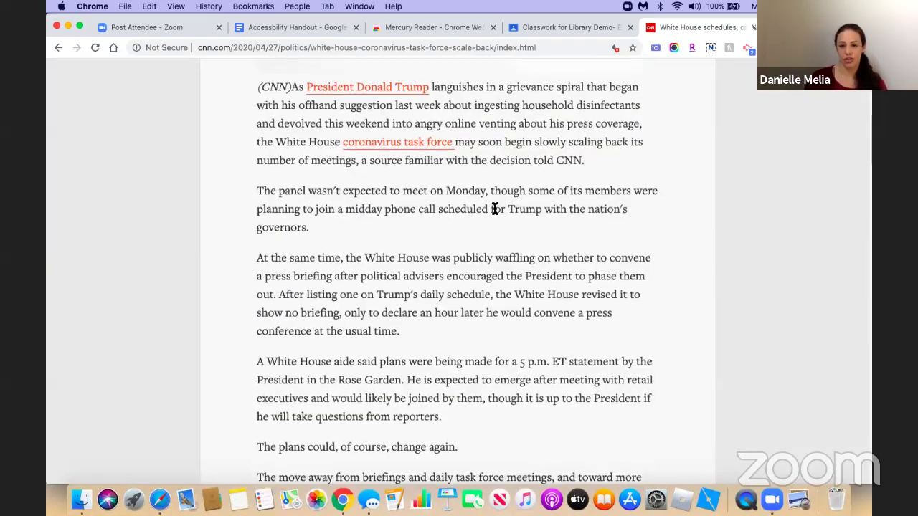
scroll(494, 208, up, 5)
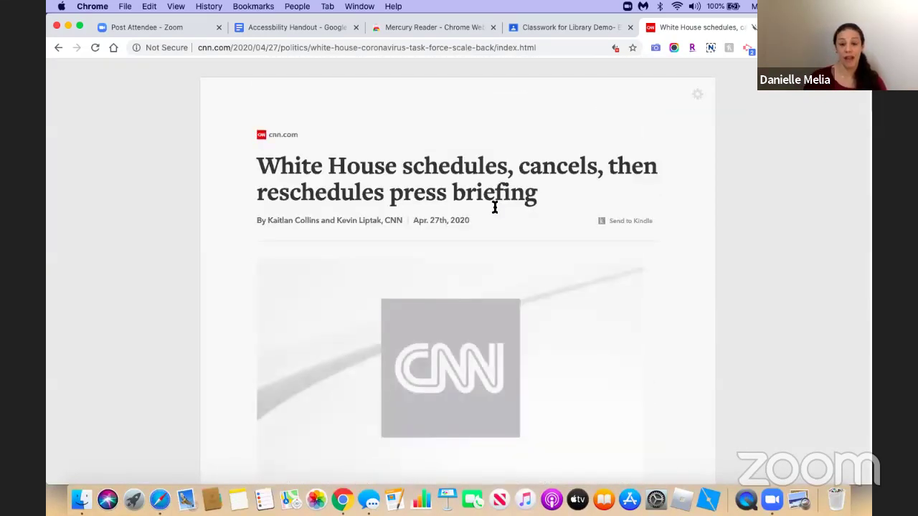
scroll(495, 208, down, 10)
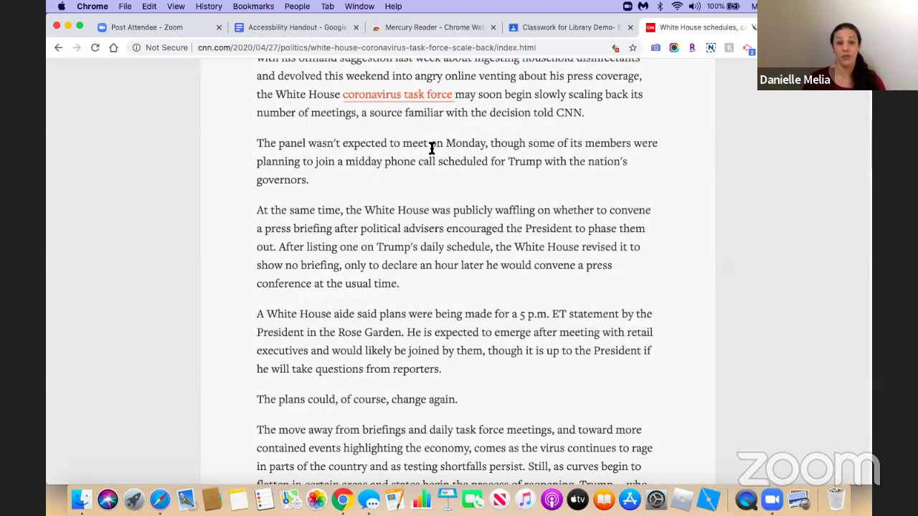
- Close the Mercury Reader store page and return to the handout's Enhance Readability section
click(434, 27)
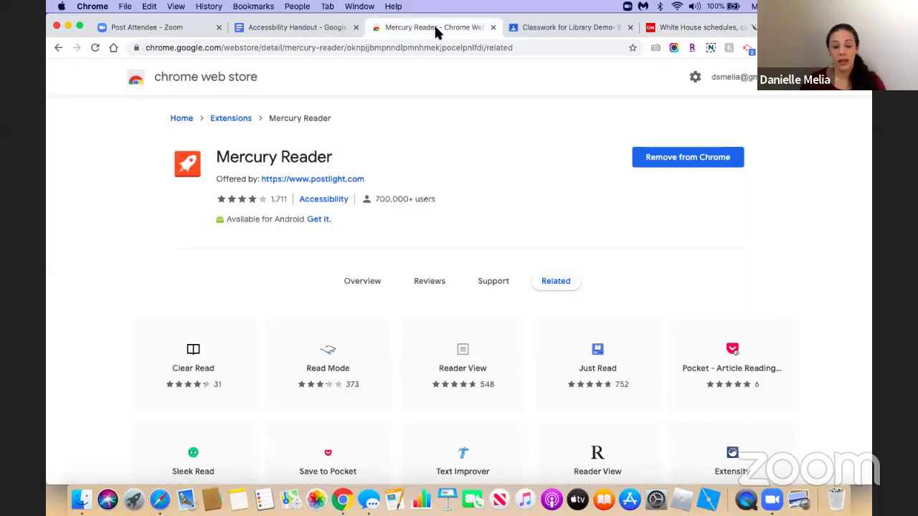
click(492, 27)
click(312, 29)
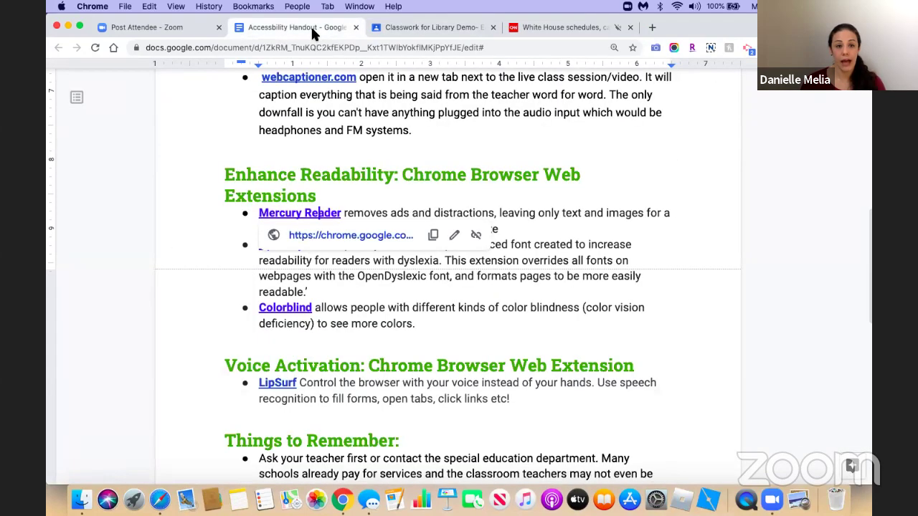
click(216, 331)
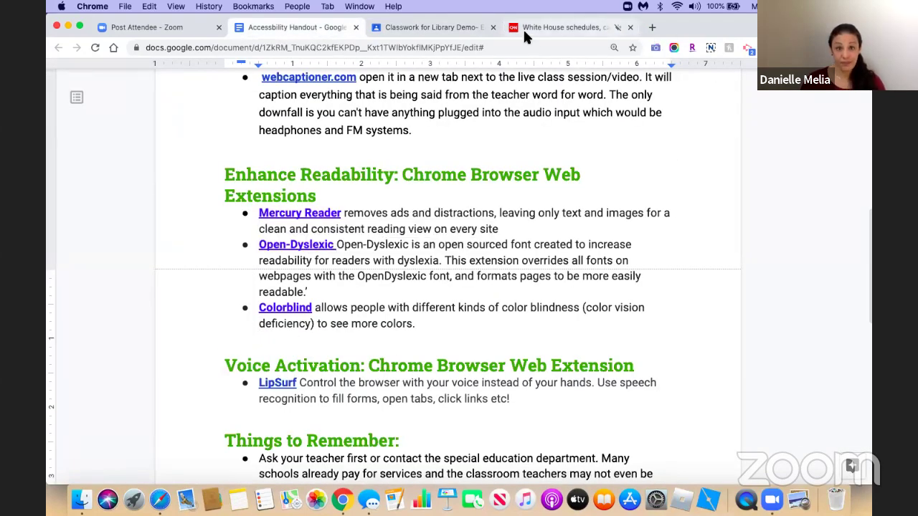
- Open the Open-Dyslexic extension's Chrome Web Store page from the handout, and close the CNN article
click(303, 251)
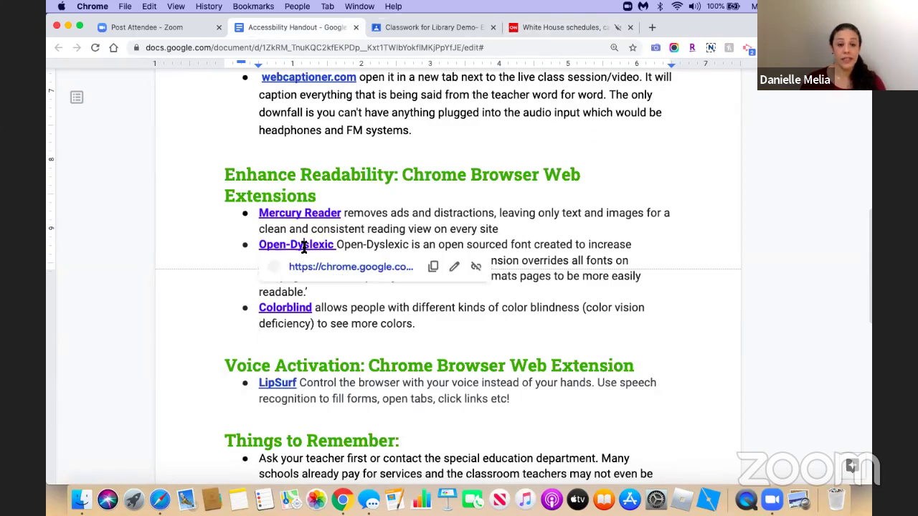
click(309, 269)
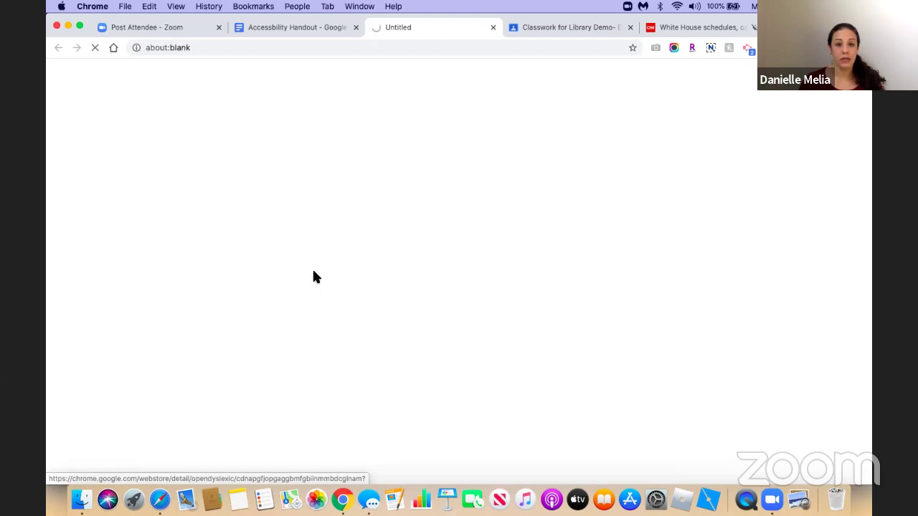
click(753, 28)
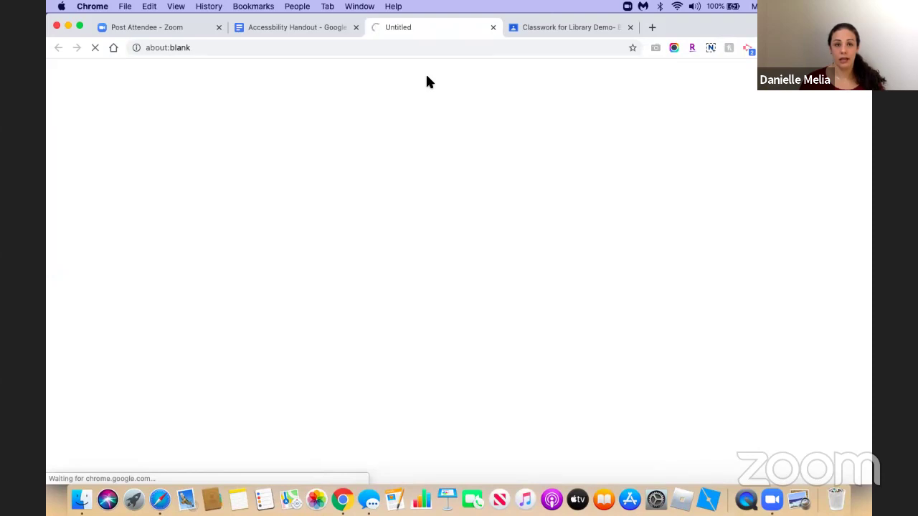
click(280, 33)
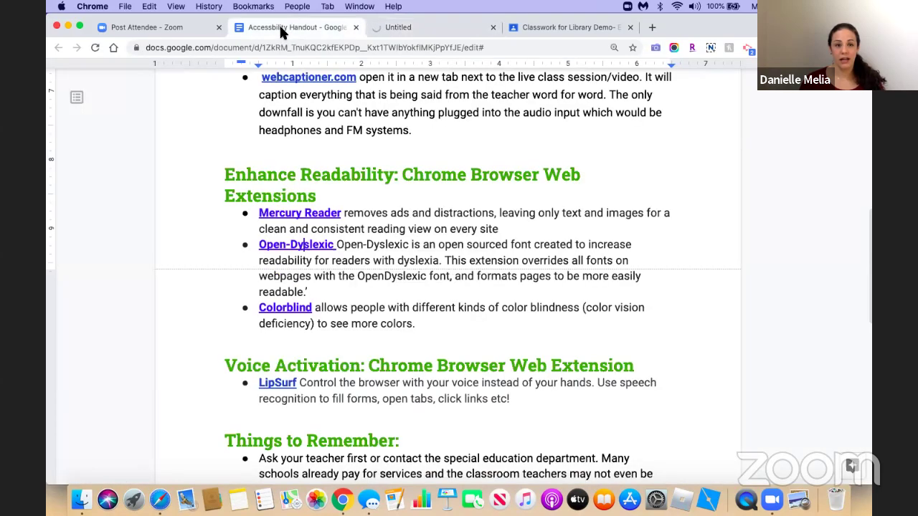
scroll(393, 226, down, 1)
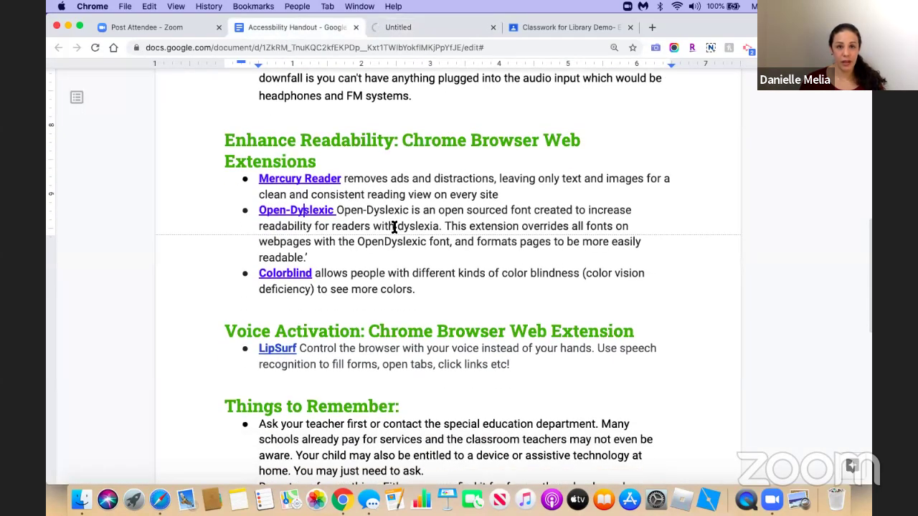
click(451, 29)
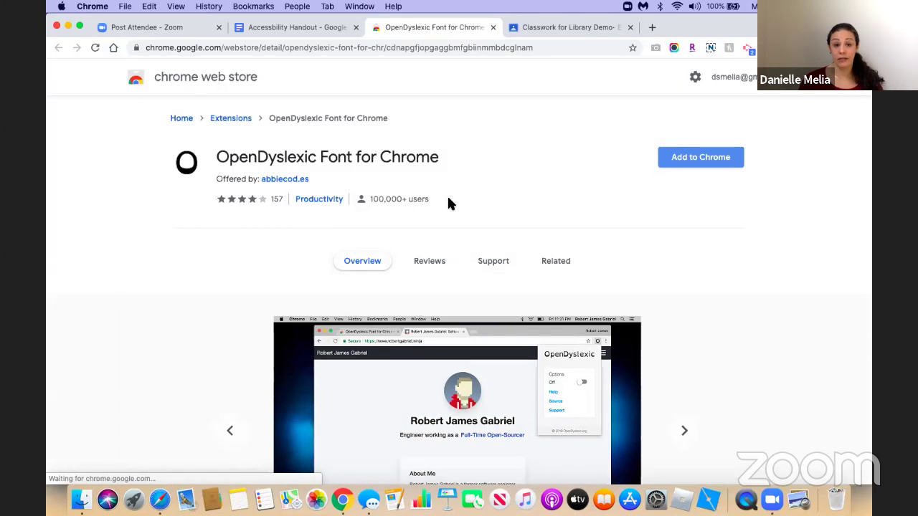
- Add the OpenDyslexic Font extension to Chrome and open the Library Demo- Elementary class stream in Google Classroom
click(669, 164)
click(548, 143)
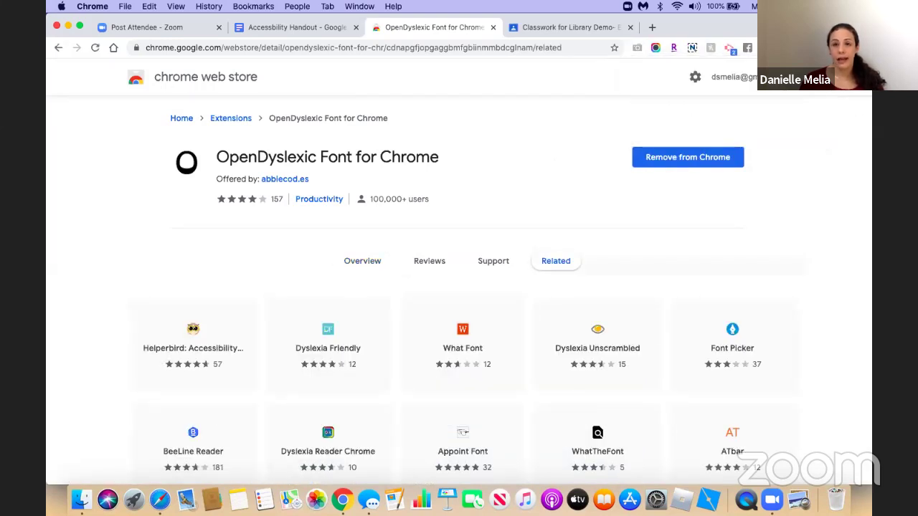
click(518, 26)
click(395, 77)
- Look through the posts of the class stream in the regular font and return to the class banner
scroll(536, 140, down, 5)
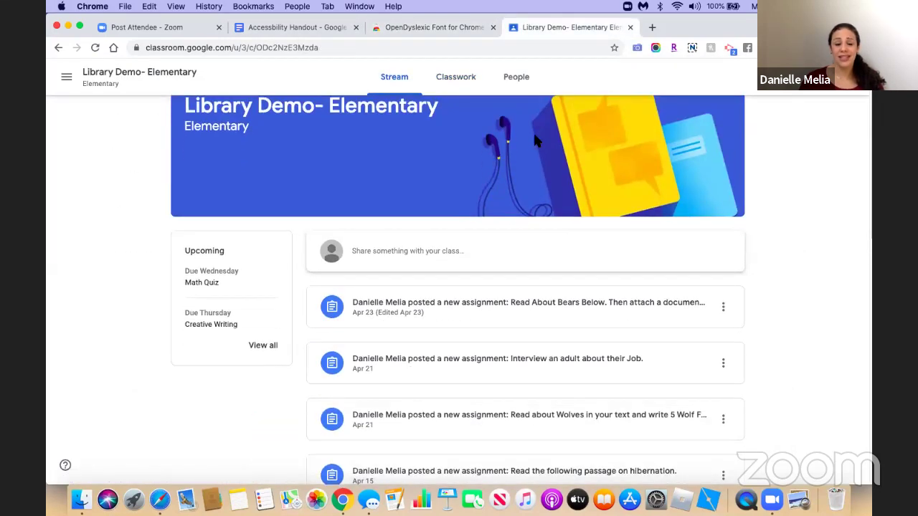
scroll(535, 138, up, 5)
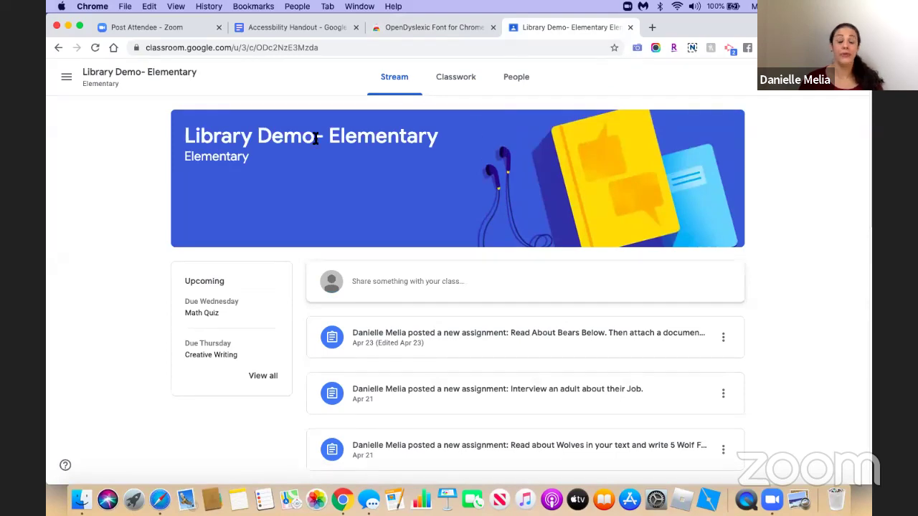
scroll(405, 257, down, 10)
scroll(404, 252, down, 5)
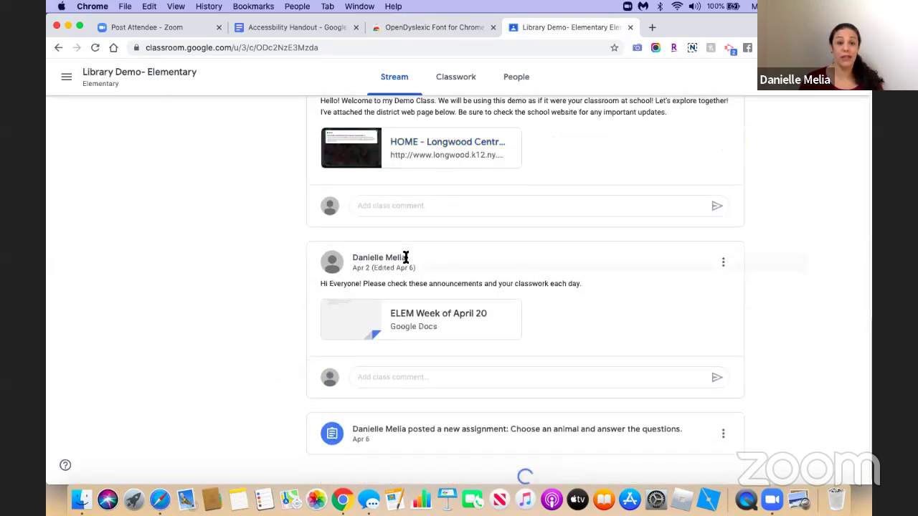
scroll(401, 253, up, 15)
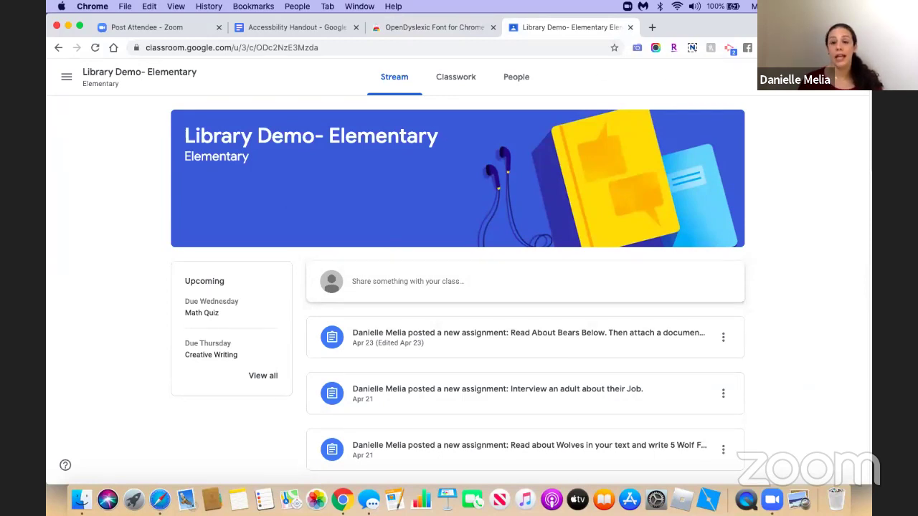
- Enable OpenDyslexic on the class stream and look through the posts in the new font
click(818, 48)
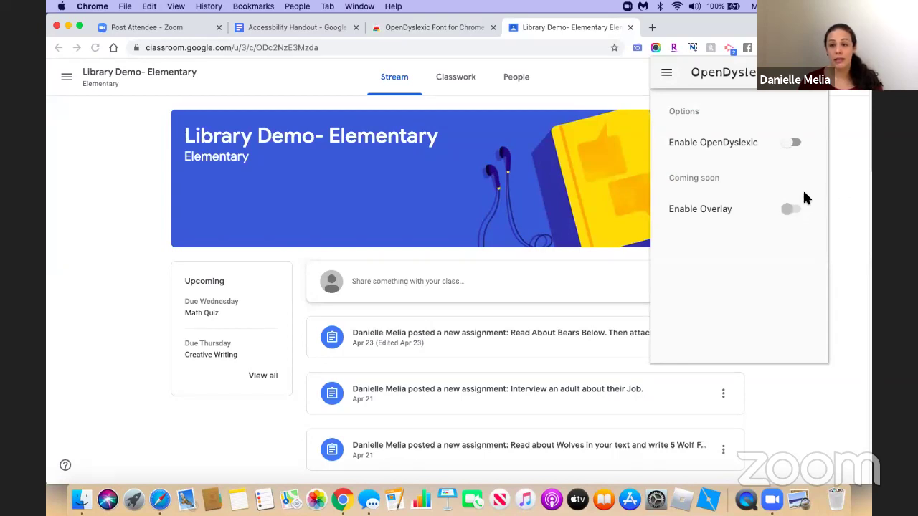
click(796, 142)
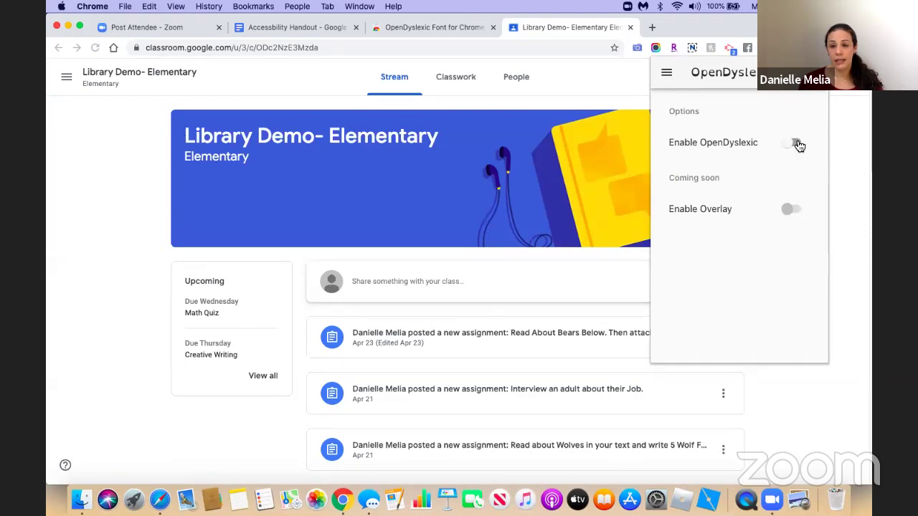
click(796, 142)
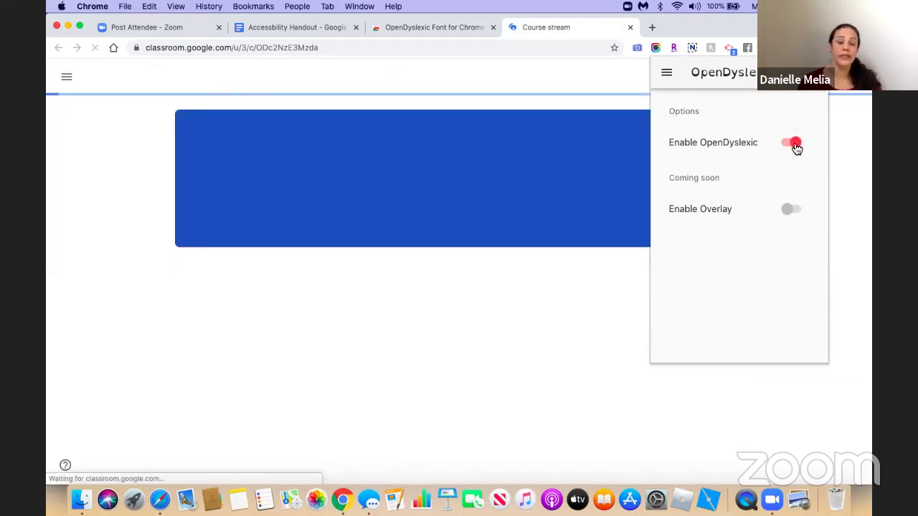
click(853, 174)
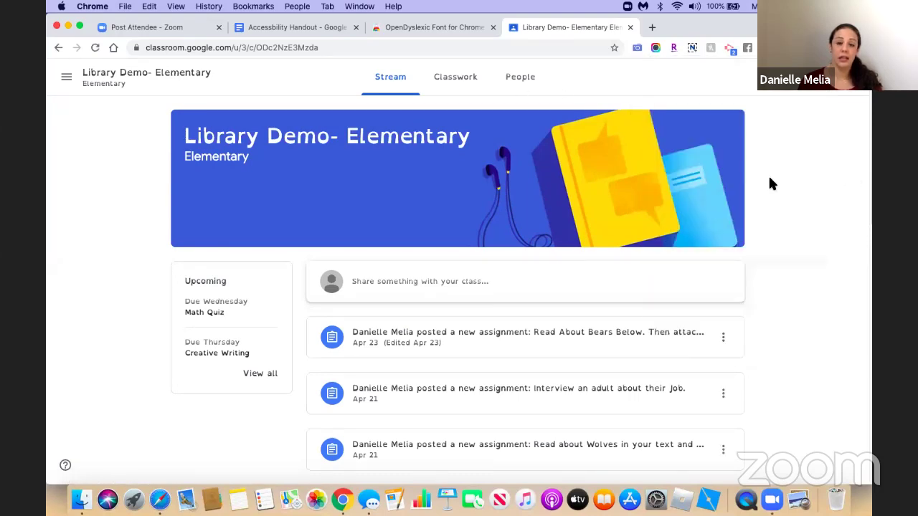
scroll(743, 197, down, 6)
scroll(733, 194, down, 2)
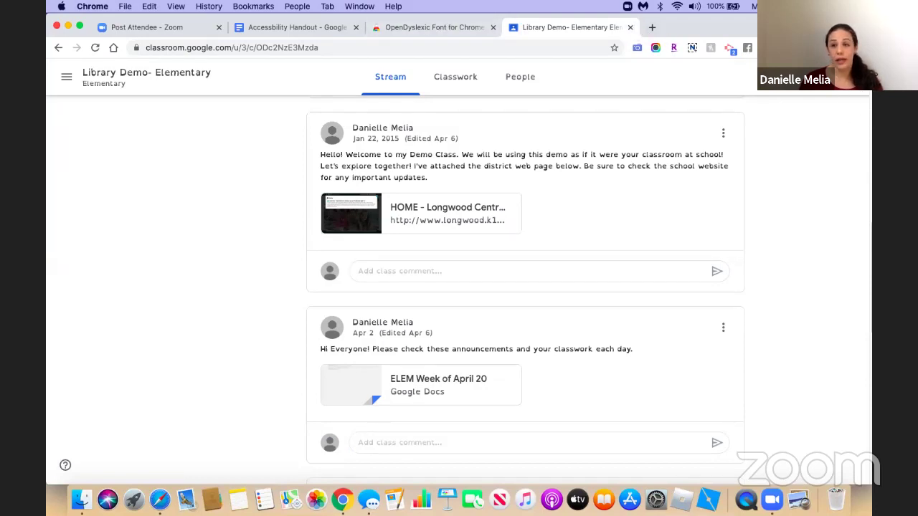
- Disable OpenDyslexic on the class stream and close the extension's Chrome Web Store page
click(818, 47)
click(791, 142)
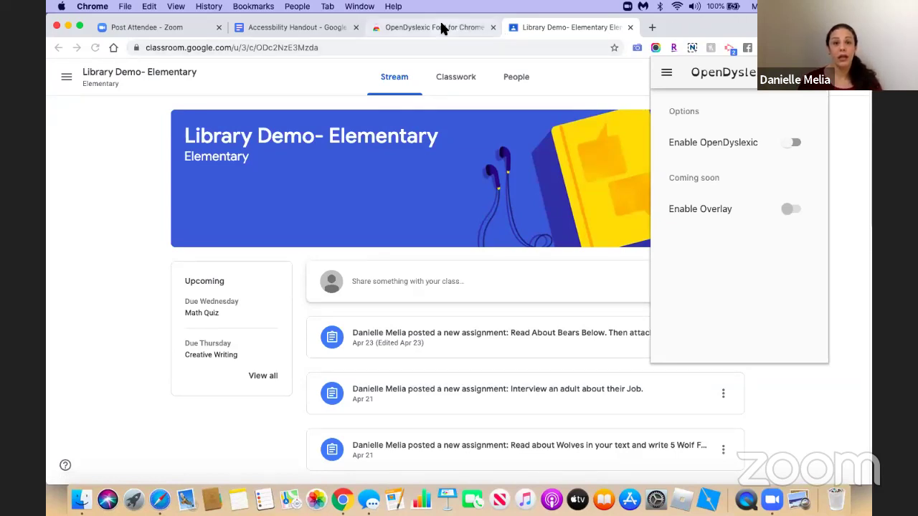
click(393, 27)
key(super+w)
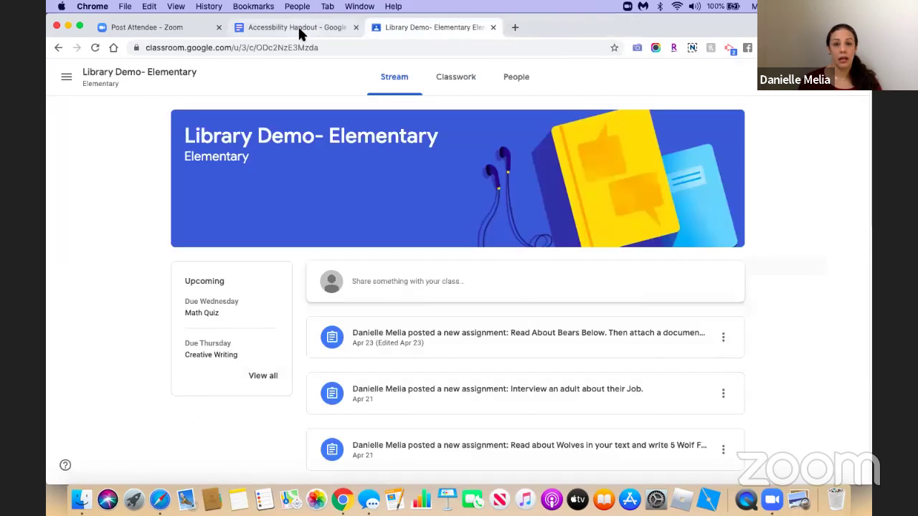
- Open the Colorblind extension's Chrome Web Store page from the handout and add Colorblind - Dalton to Chrome
click(299, 29)
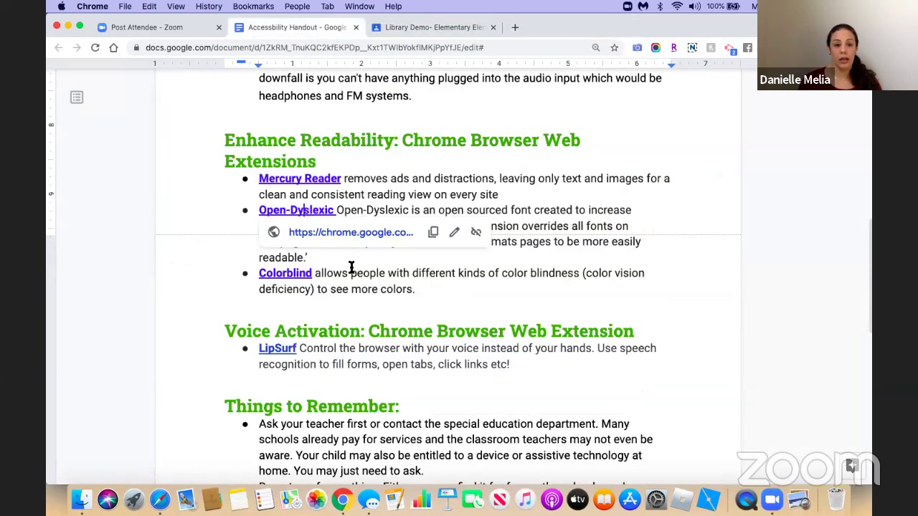
scroll(452, 287, down, 3)
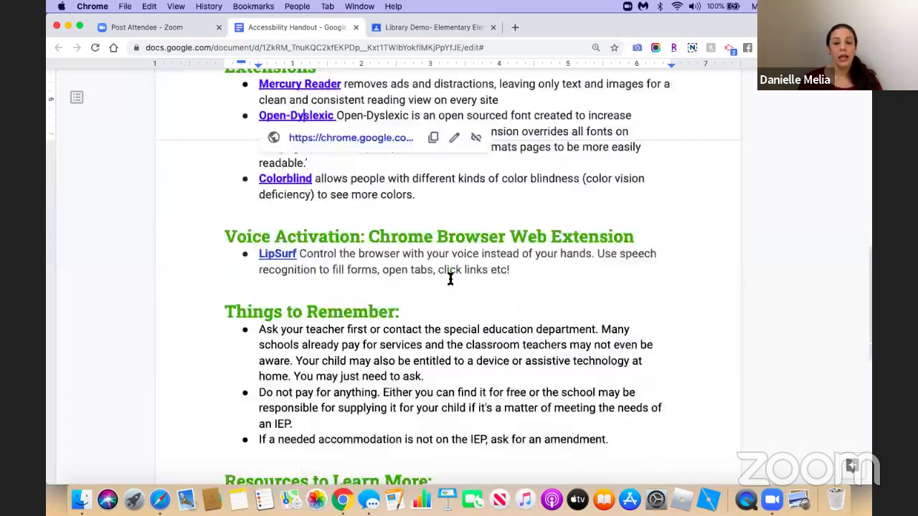
click(286, 177)
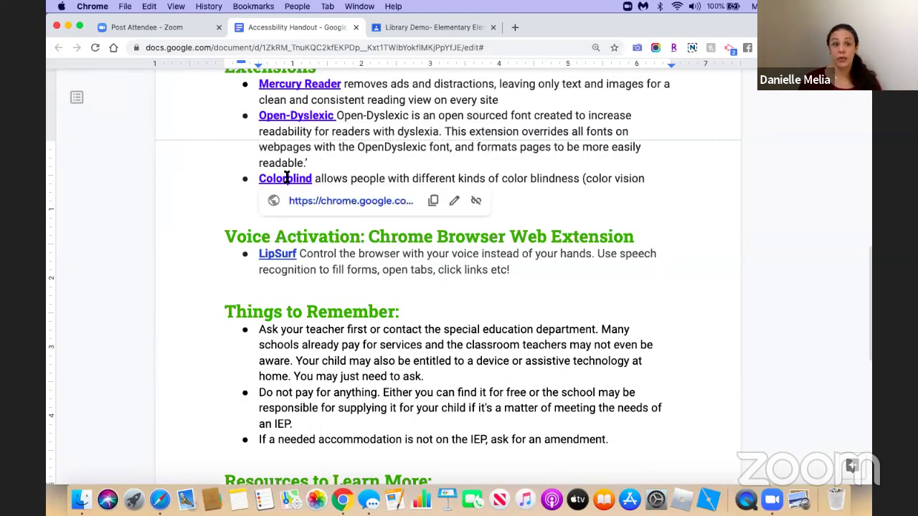
click(301, 199)
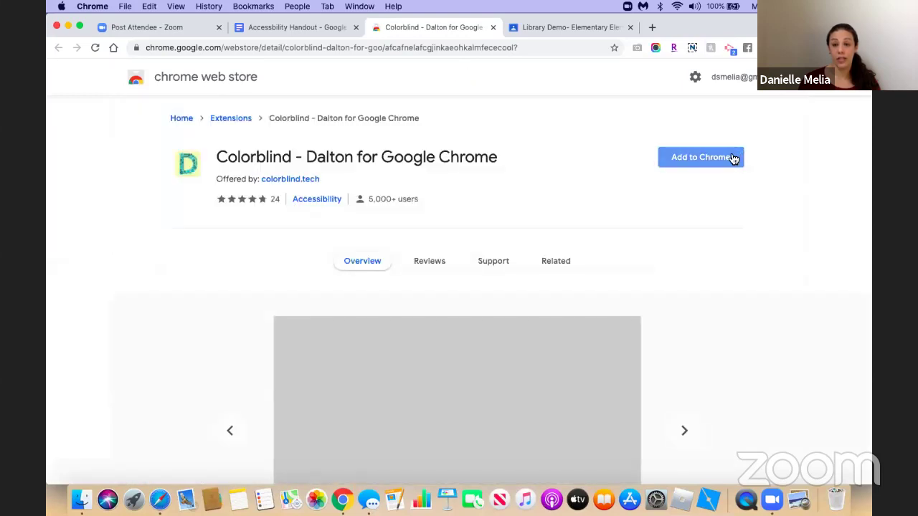
click(734, 155)
click(553, 131)
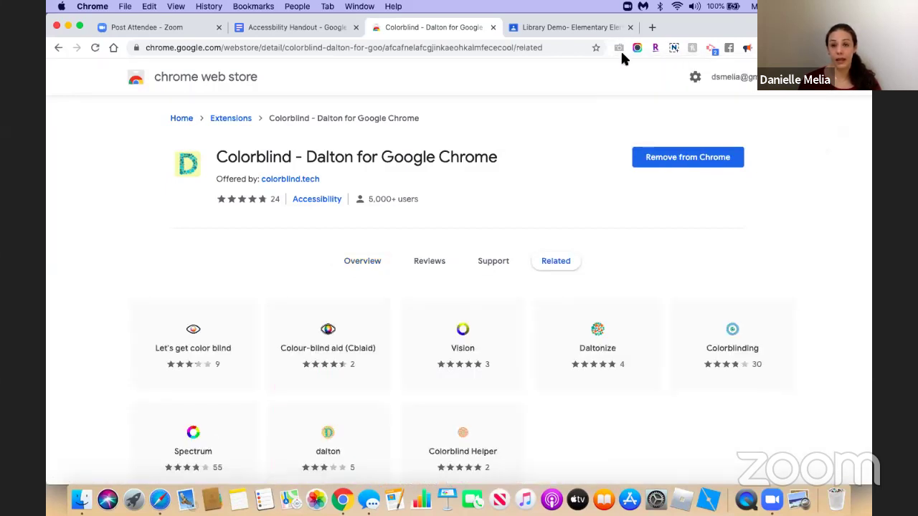
- Open Dalton's setup on the class stream and try the Tritanomaly and Protanomaly rows with a raised severity
click(584, 28)
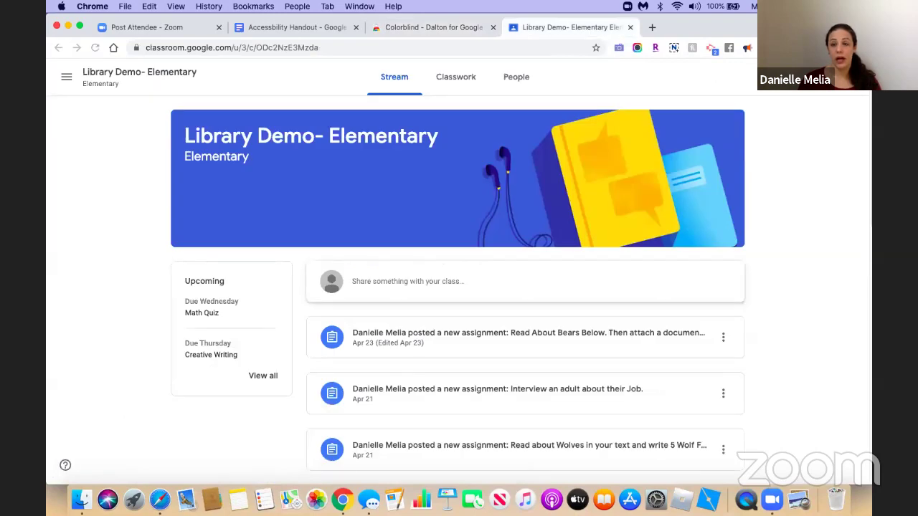
click(818, 48)
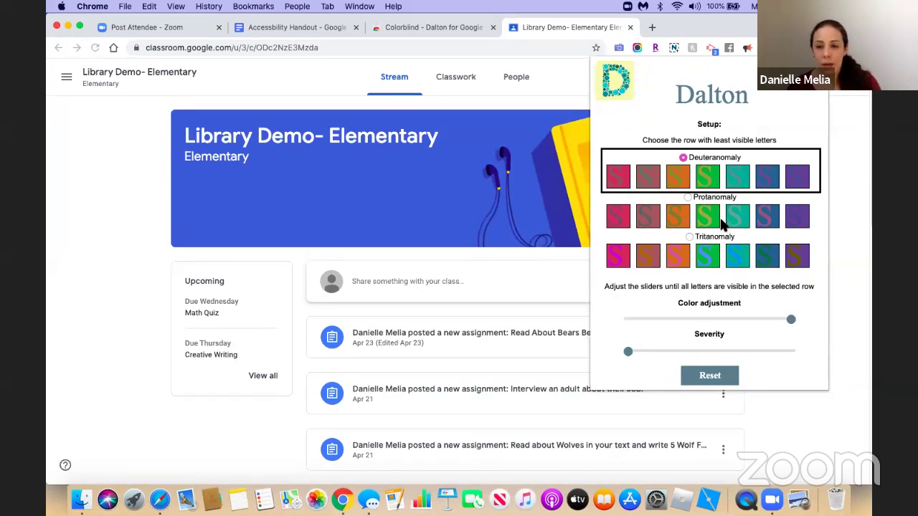
click(689, 237)
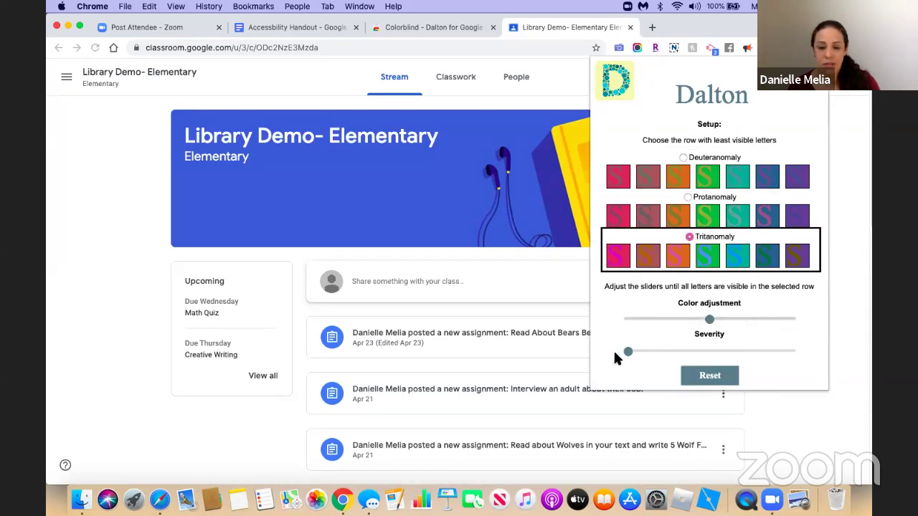
drag(628, 351, 757, 350)
click(706, 384)
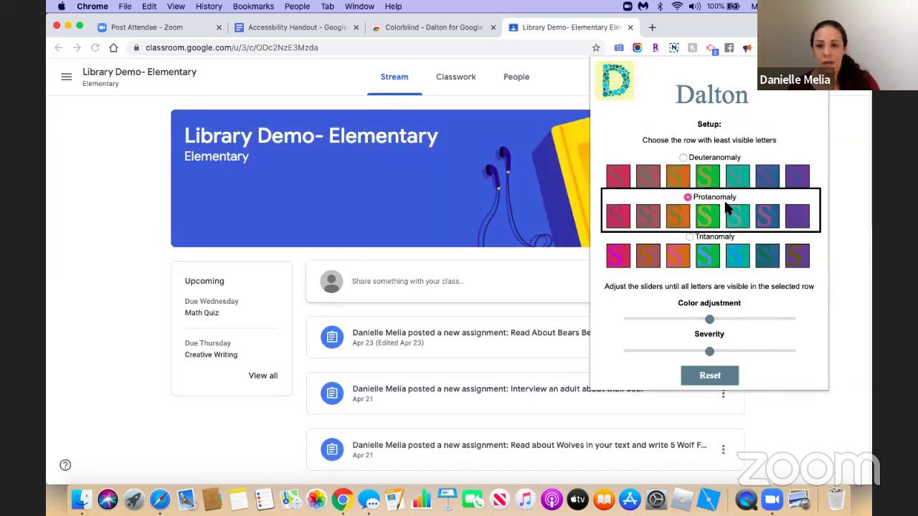
- Select Tritanomaly in Dalton, trying several slider positions up to about two thirds color adjustment and two fifths severity
click(689, 238)
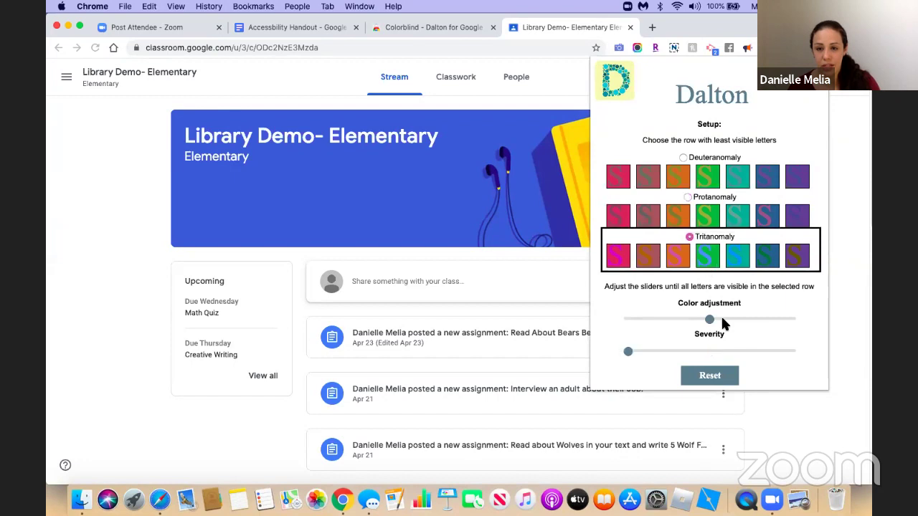
drag(709, 319, 676, 320)
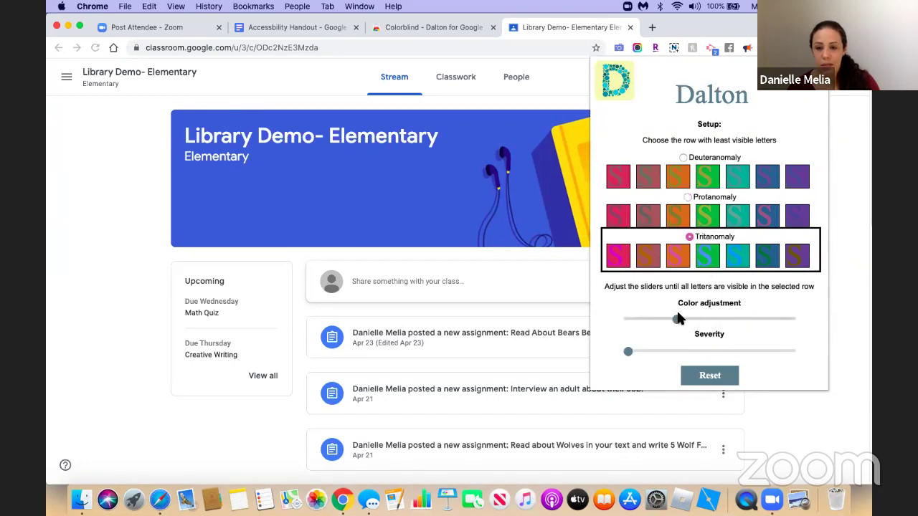
drag(628, 352, 760, 350)
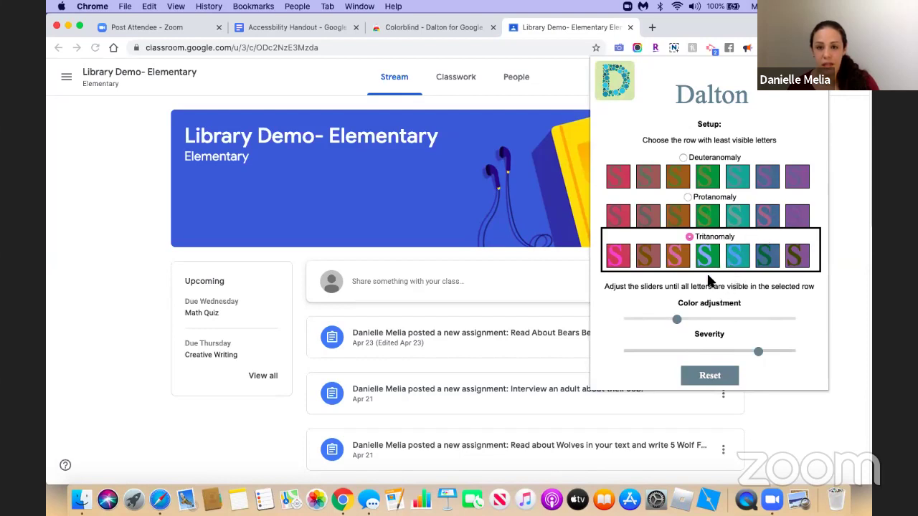
drag(677, 320, 743, 319)
drag(758, 351, 693, 353)
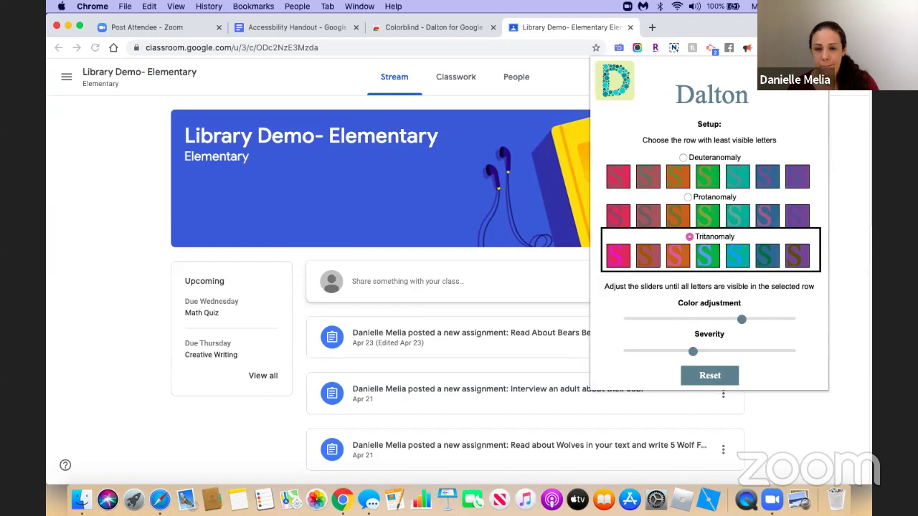
- Lower Dalton's color adjustment to about one fifth and try several severity levels, ending at the midpoint
drag(722, 319, 642, 316)
mouse_move(692, 350)
mouse_down()
mouse_move(788, 354)
mouse_move(625, 352)
mouse_move(798, 352)
mouse_move(678, 352)
mouse_up()
click(789, 352)
click(758, 352)
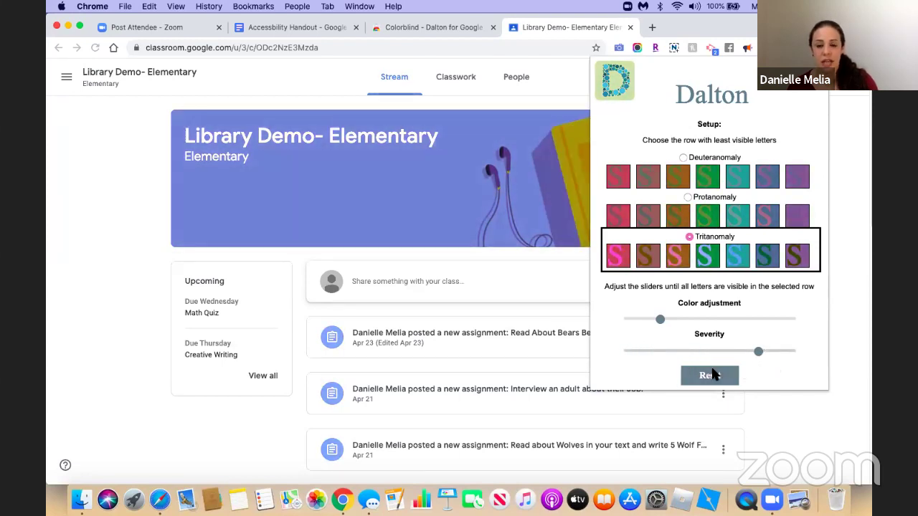
drag(758, 370, 715, 369)
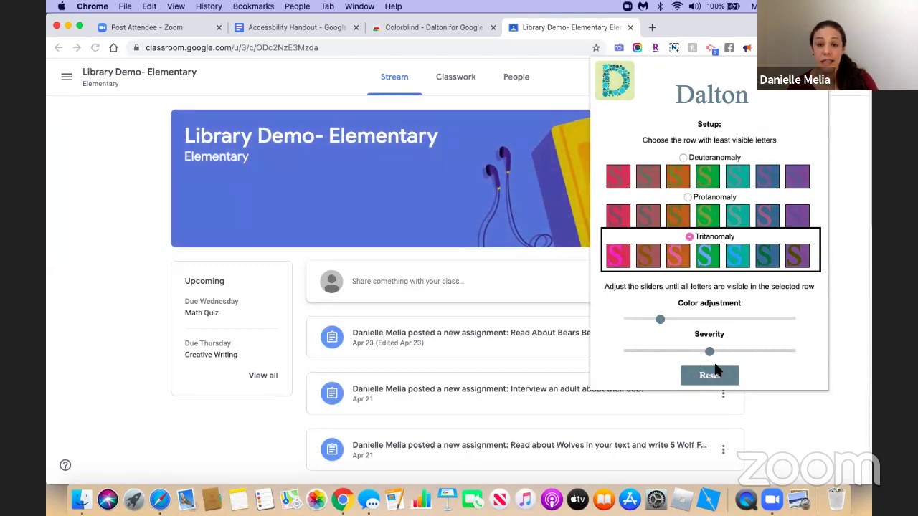
click(715, 370)
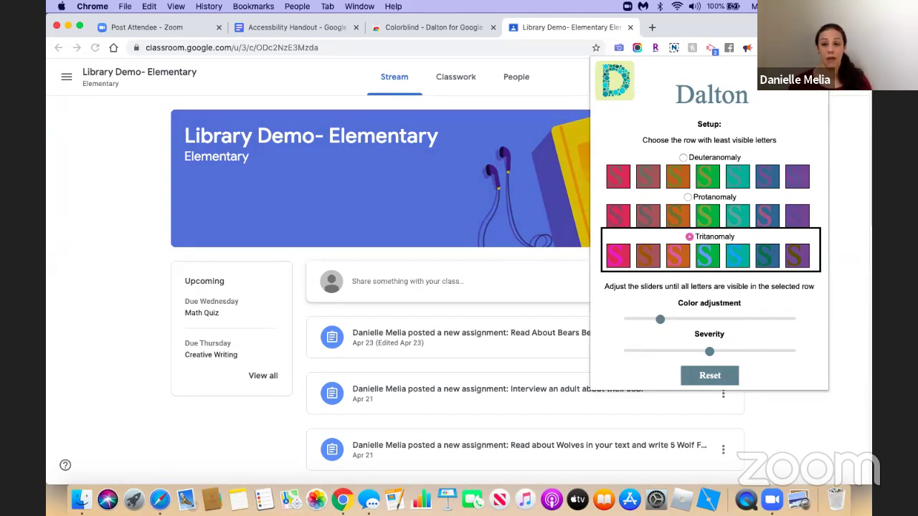
- Close Dalton's setup and the Colorblind - Dalton page in the Chrome Web Store
click(848, 175)
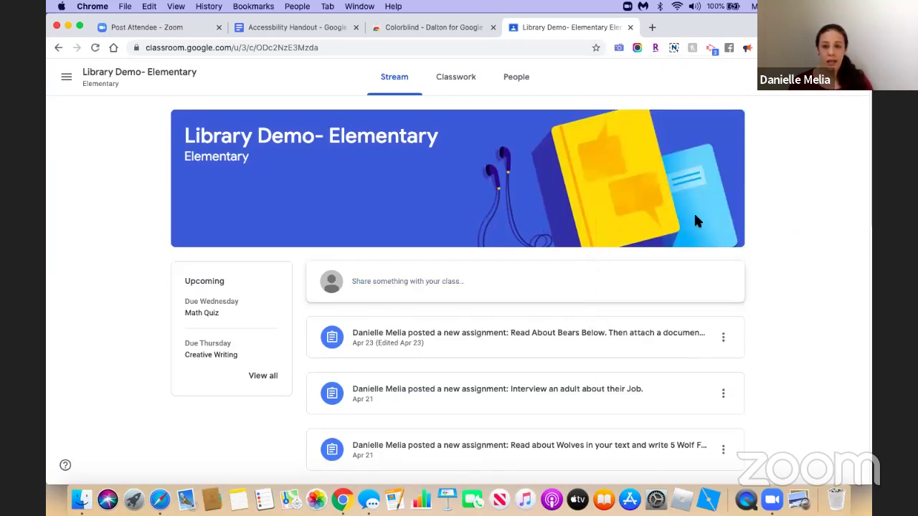
click(398, 26)
click(492, 28)
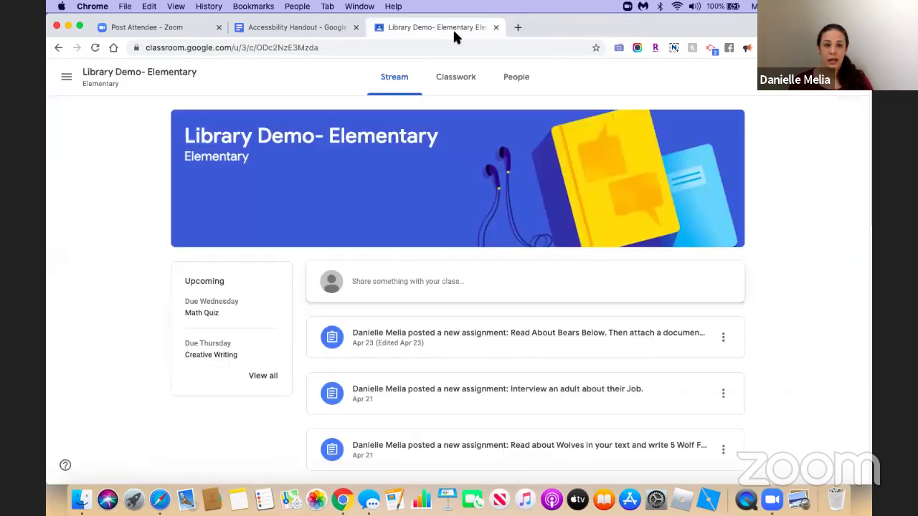
- Open LipSurf's Chrome Web Store page from the handout's Voice Activation section and add the extension to Chrome
click(302, 26)
scroll(428, 170, down, 1)
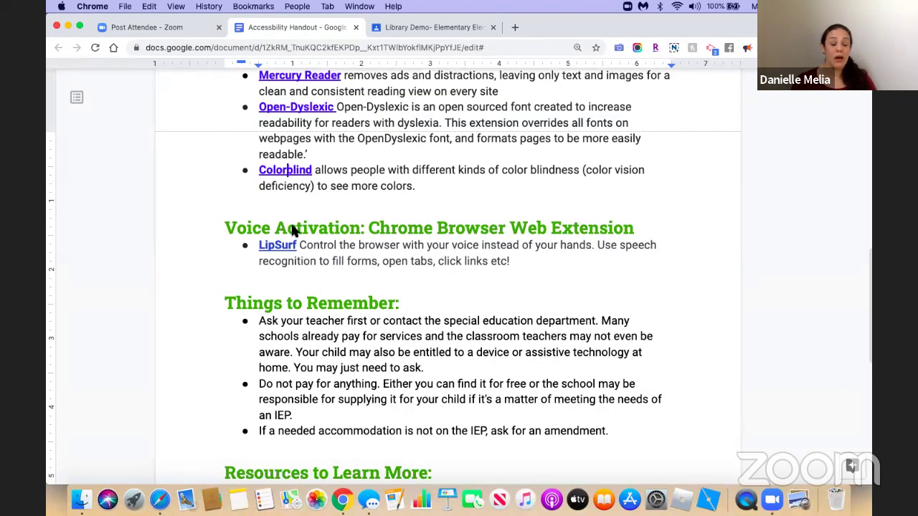
click(281, 248)
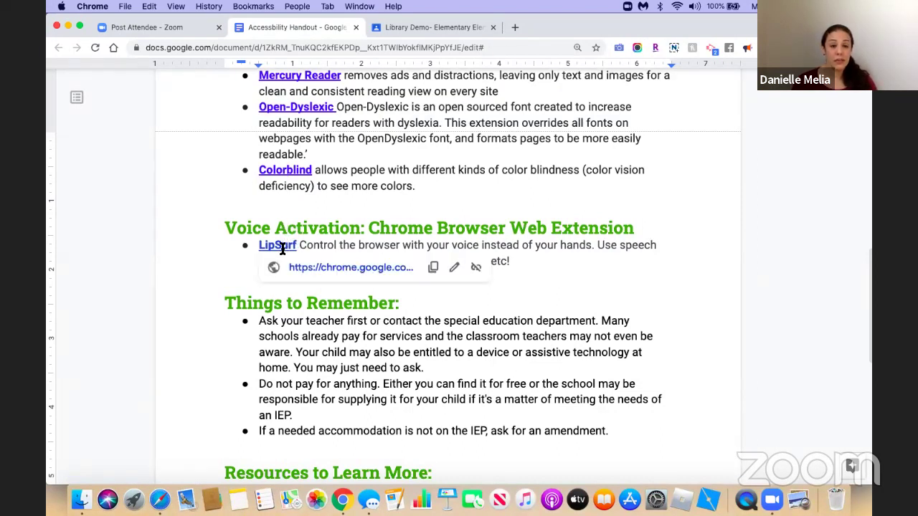
click(380, 266)
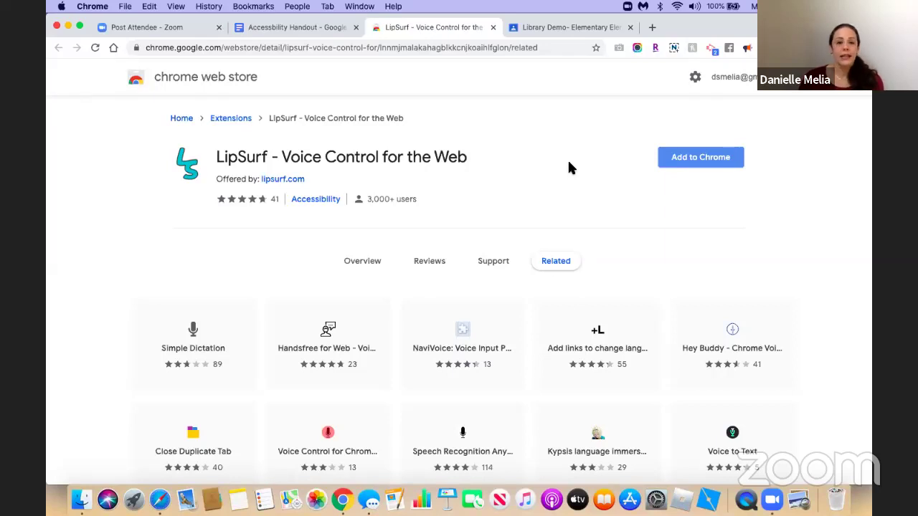
click(704, 159)
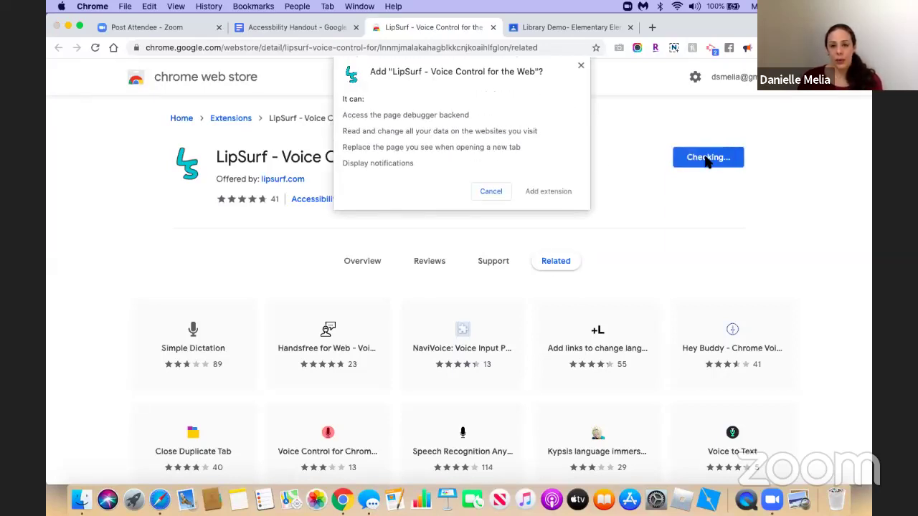
click(559, 190)
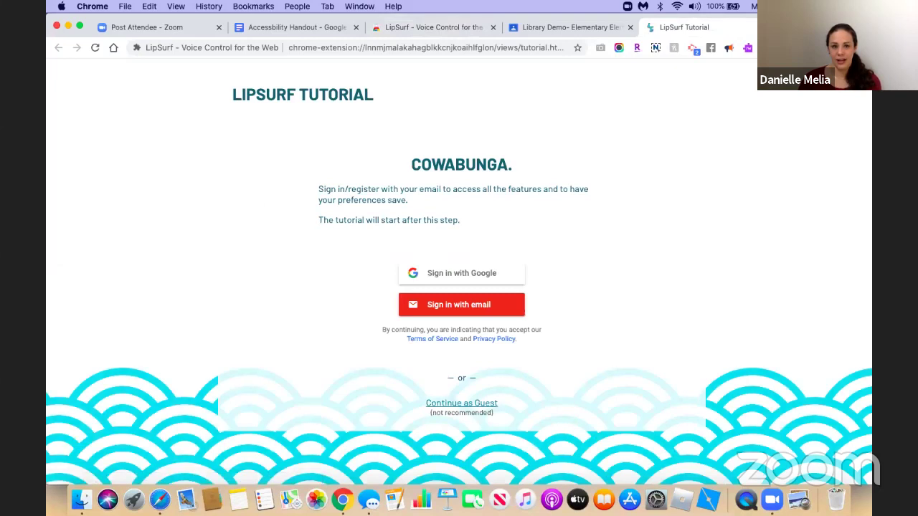
- Sign in to LipSurf with Google to start its tutorial
click(515, 273)
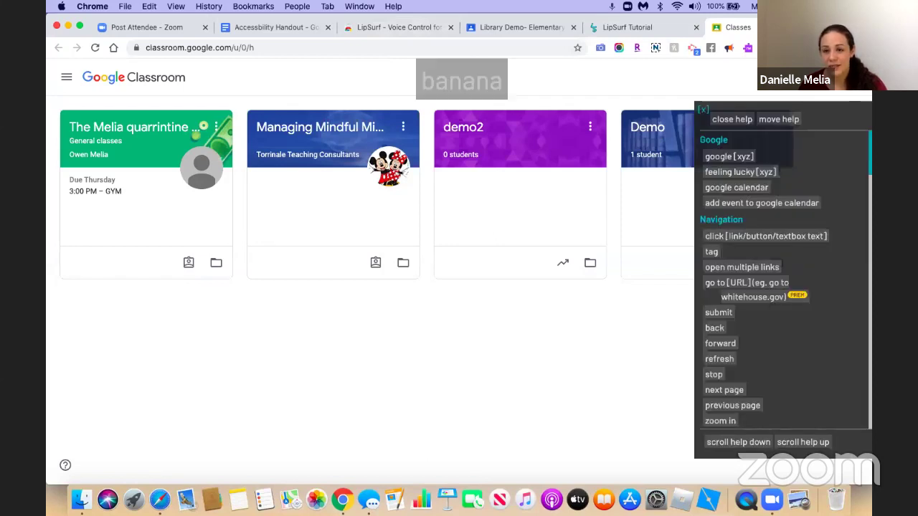
- Remove the LipSurf extension from Chrome and close its uninstall survey page and the Google Classroom classes page
right_click(693, 48)
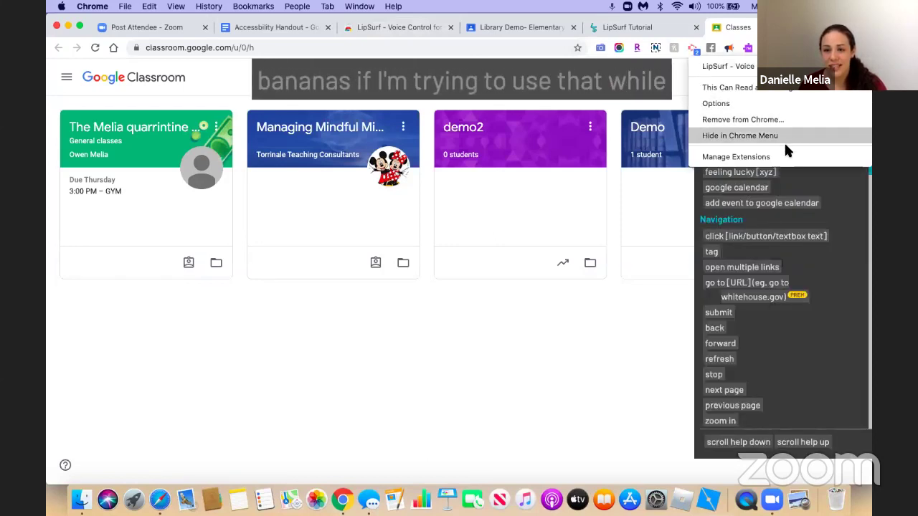
click(776, 122)
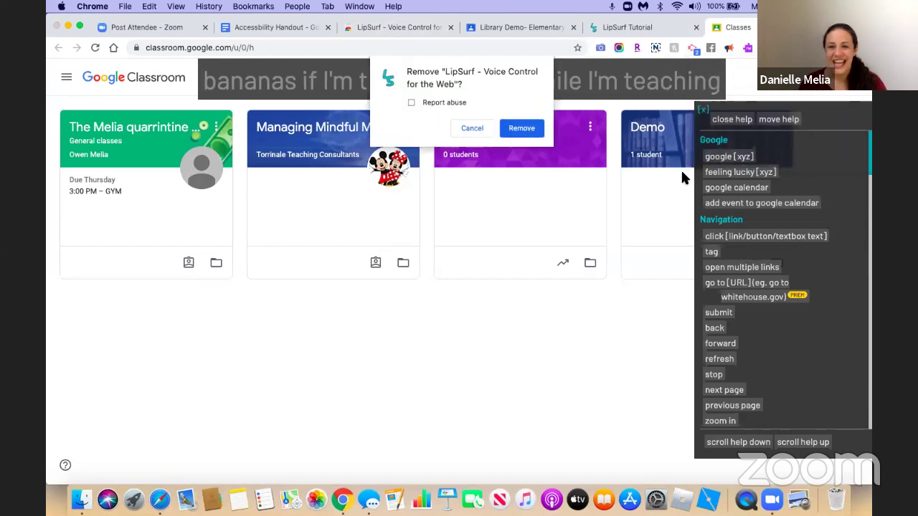
click(521, 128)
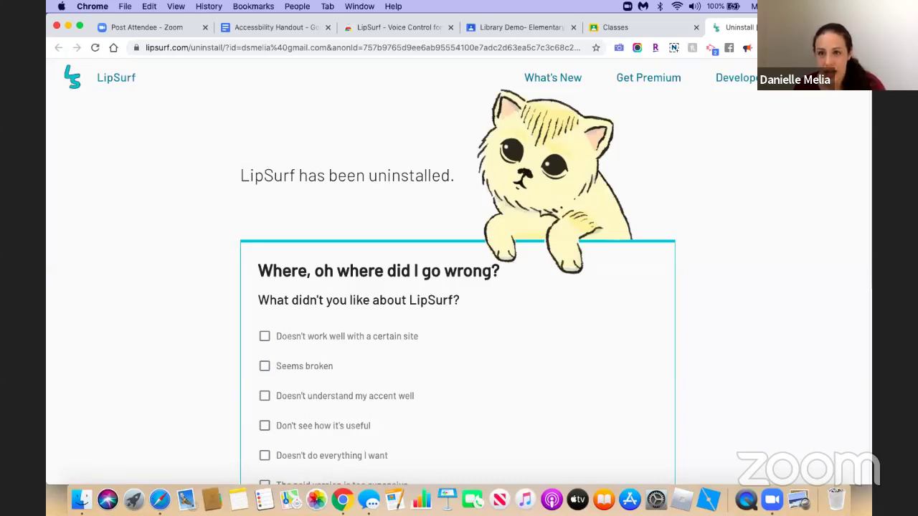
key(super+w)
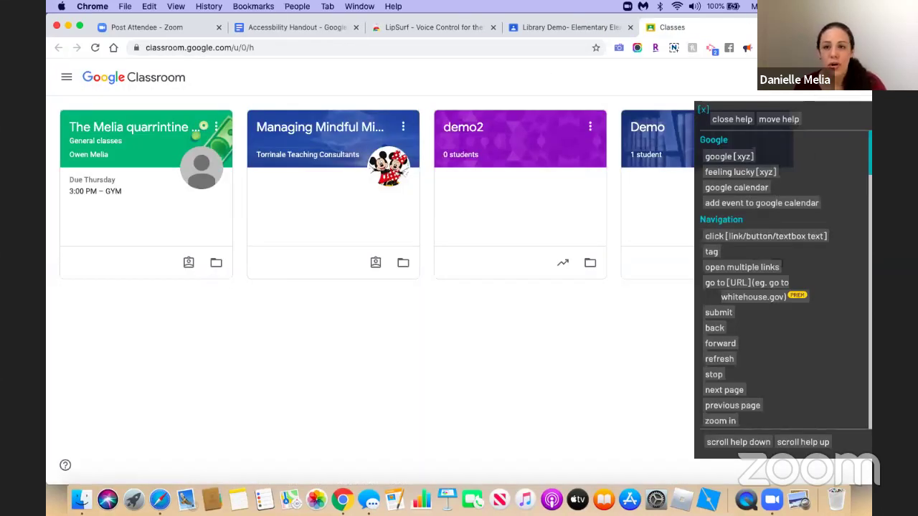
key(super+w)
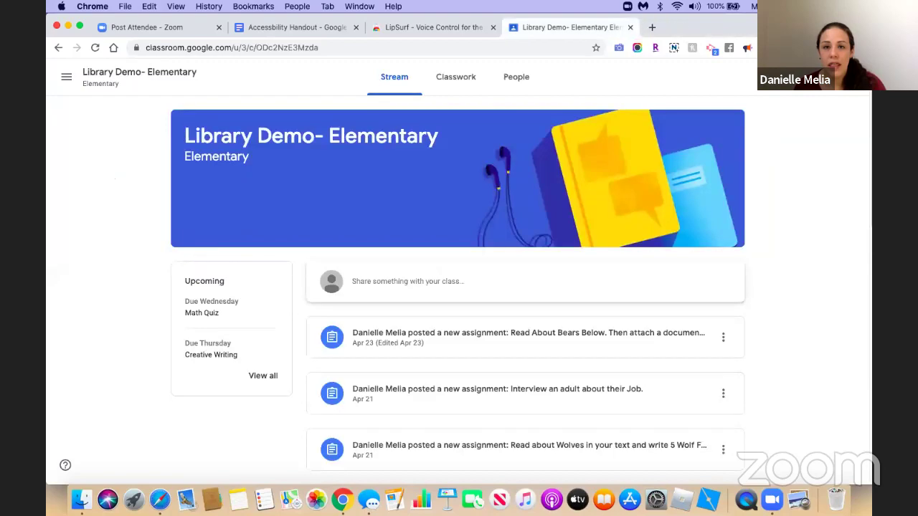
- Return to the Accessibility Handout and review its General Accessibility Tools section on built-in device features
click(330, 27)
scroll(360, 172, up, 8)
scroll(360, 172, up, 7)
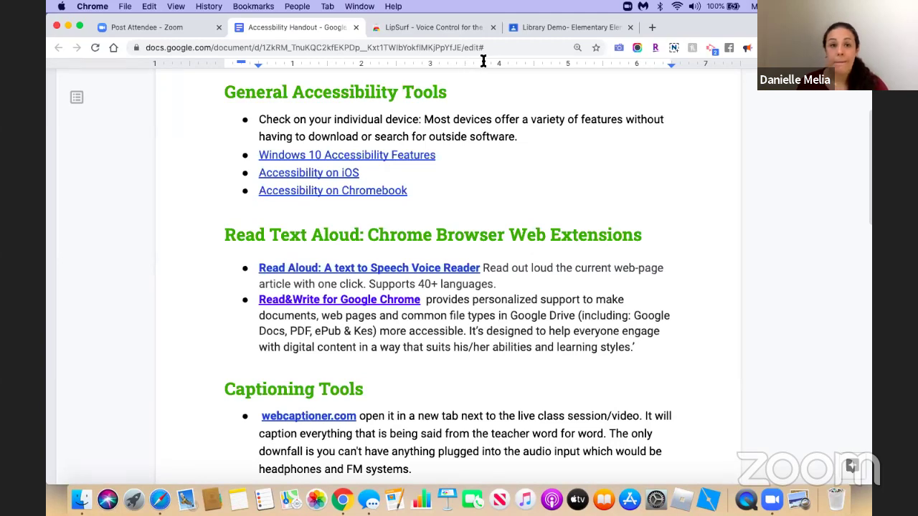
scroll(446, 126, down, 4)
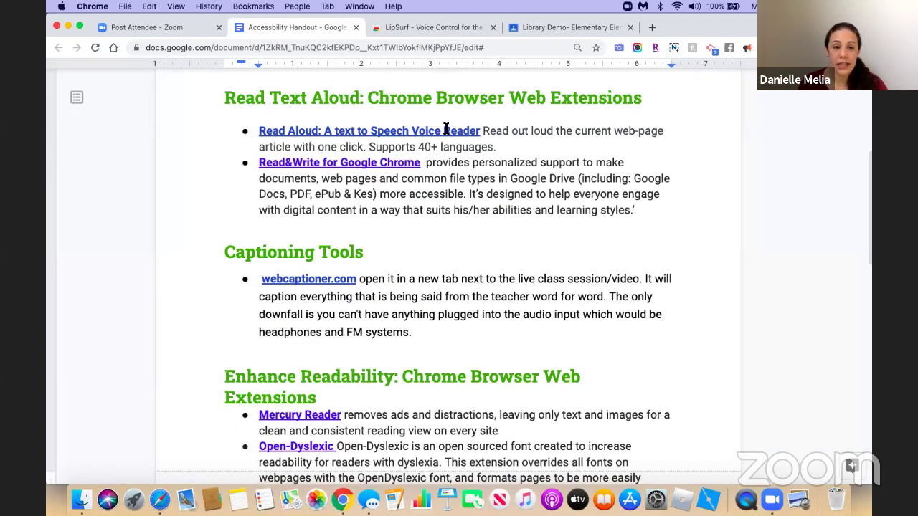
scroll(446, 127, up, 4)
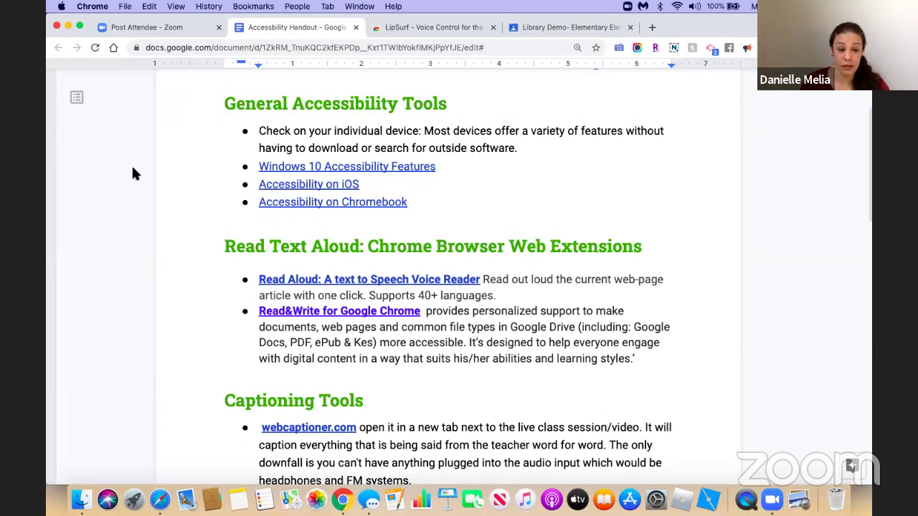
scroll(320, 215, up, 1)
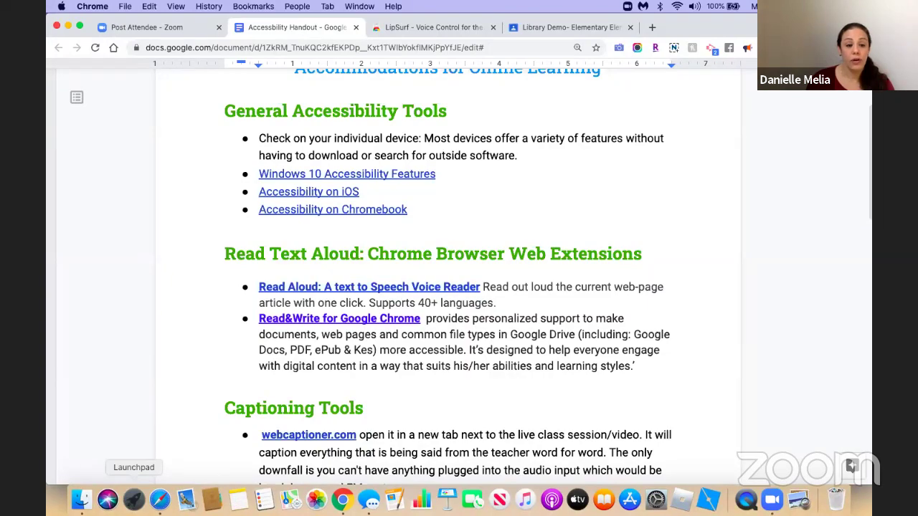
- Switch to the Mac's System Preferences
click(133, 500)
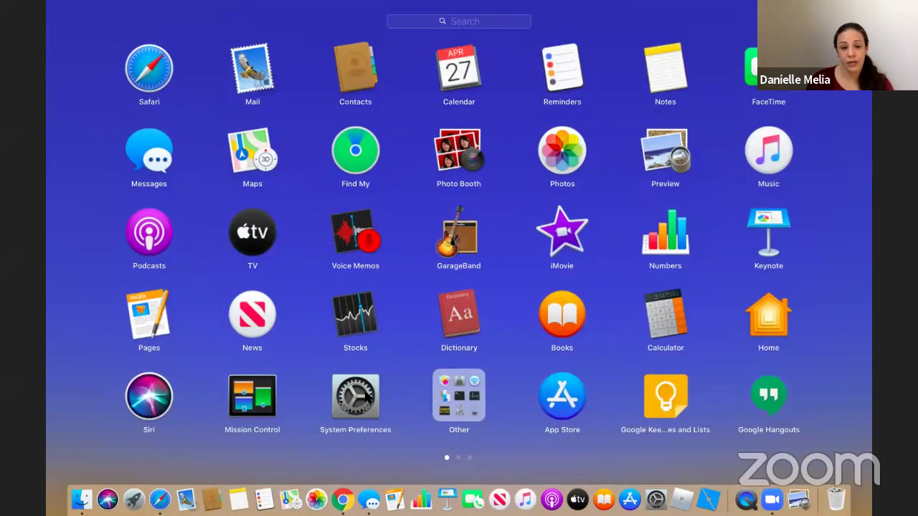
click(364, 393)
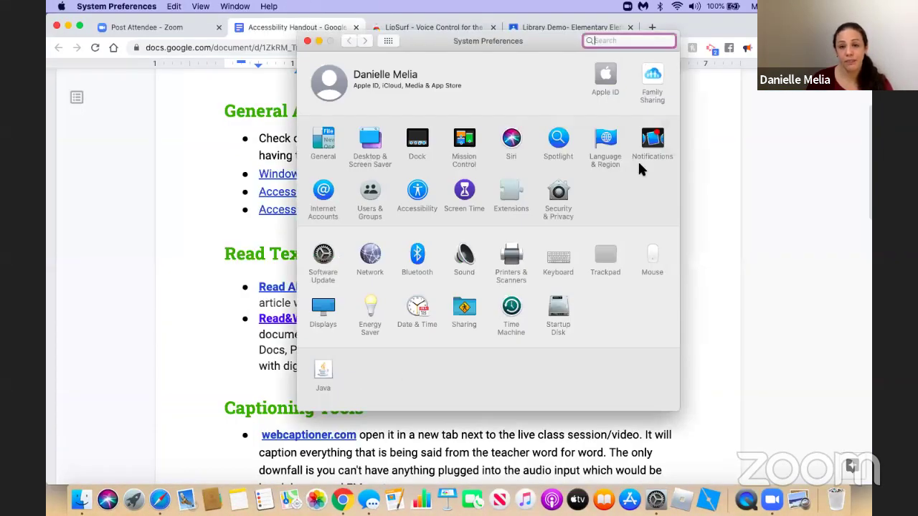